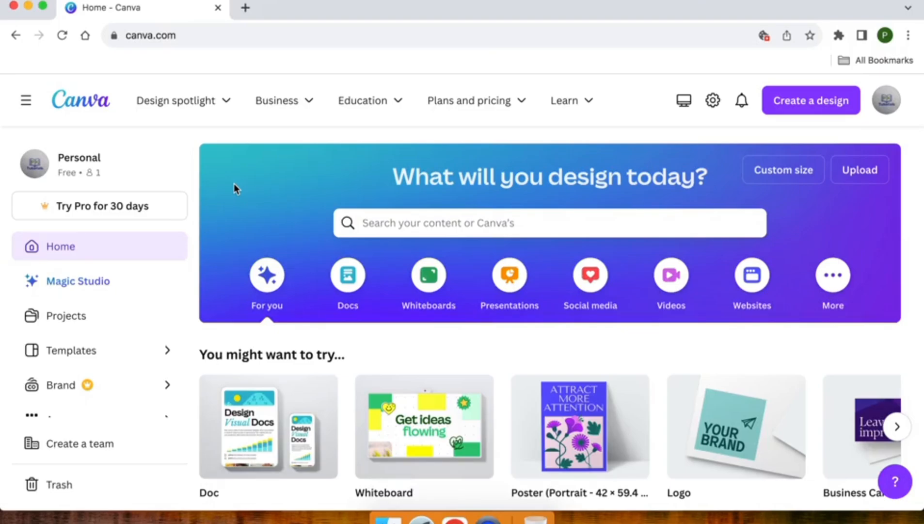
- Open Canva's design search box, showing suggested types like Doc, Whiteboard, Poster and Logo
scroll(234, 185, down, 10)
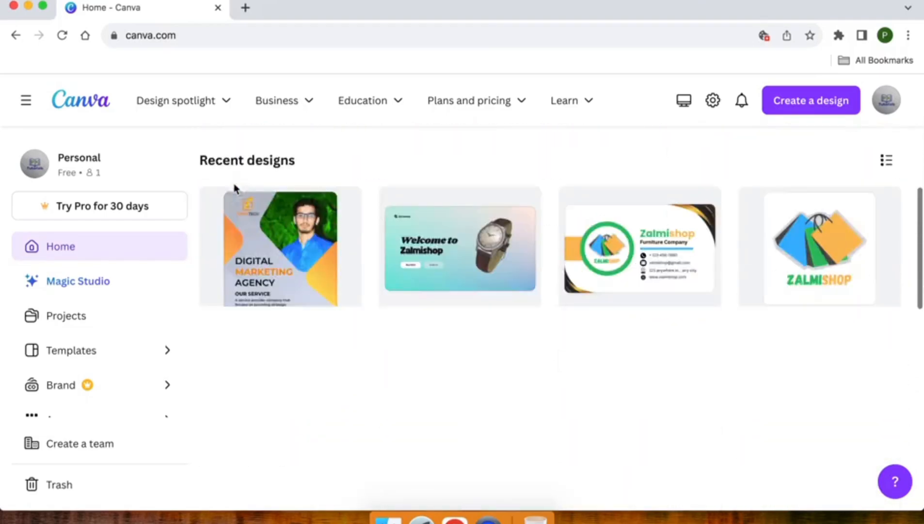
scroll(236, 189, down, 3)
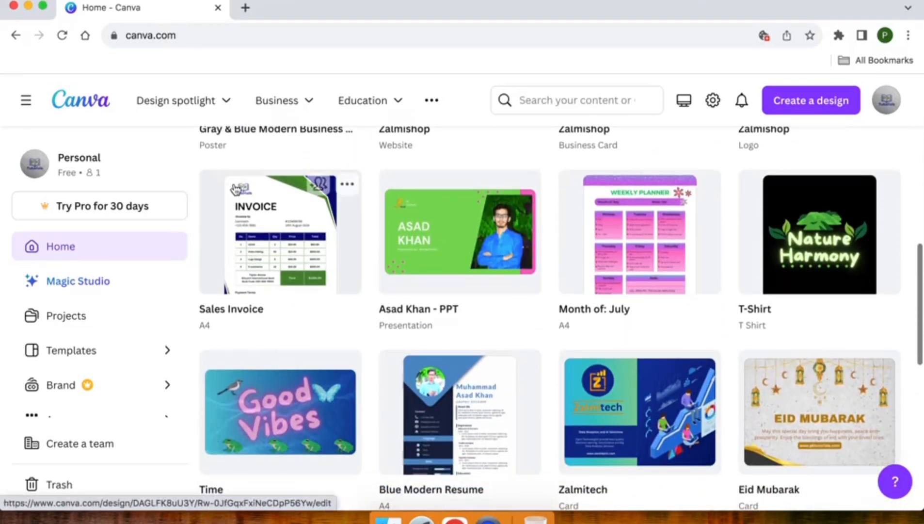
scroll(235, 189, down, 7)
scroll(236, 189, down, 3)
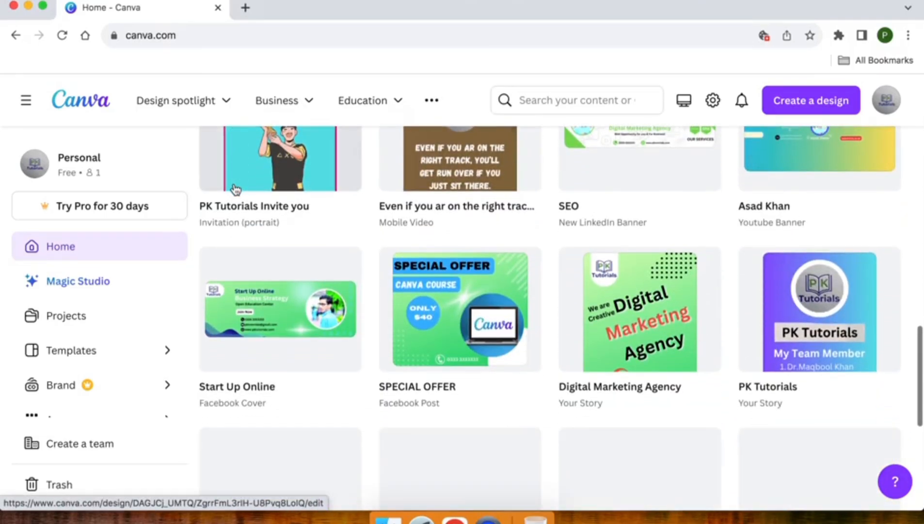
scroll(236, 189, up, 9)
scroll(236, 189, up, 10)
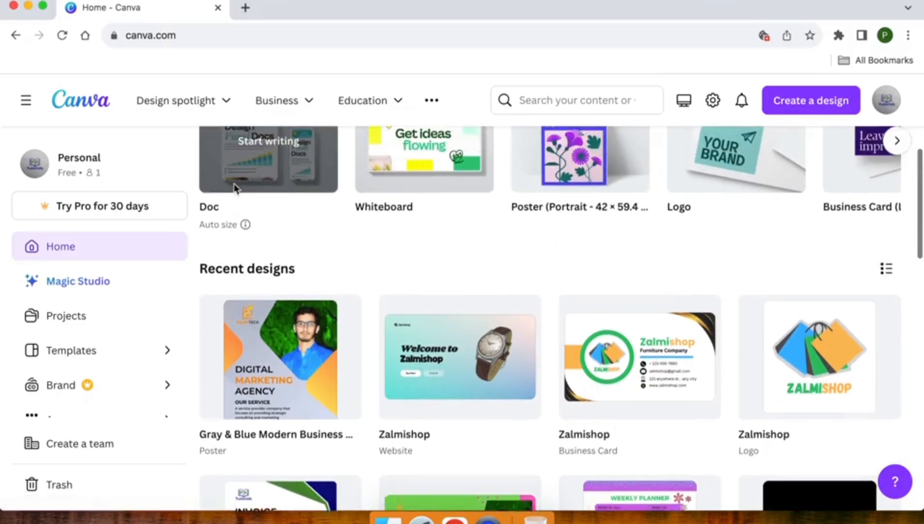
scroll(233, 188, up, 3)
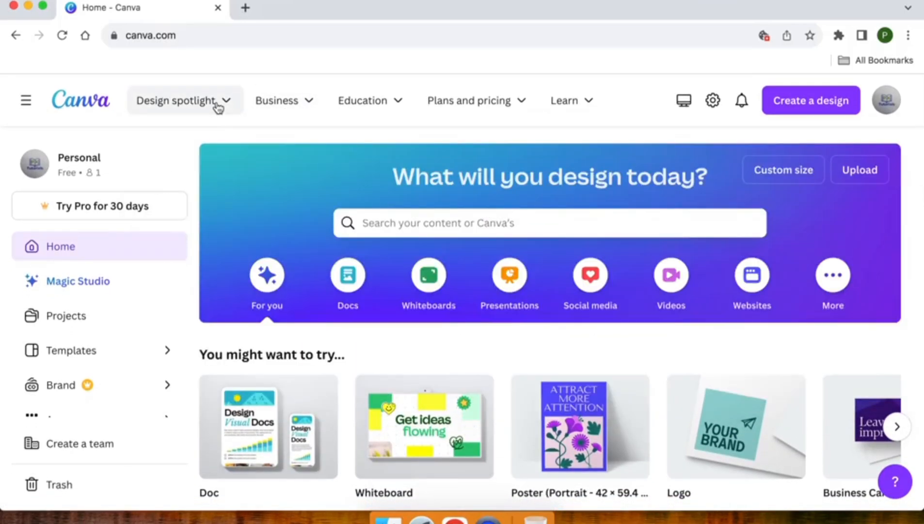
mouse_move(215, 103)
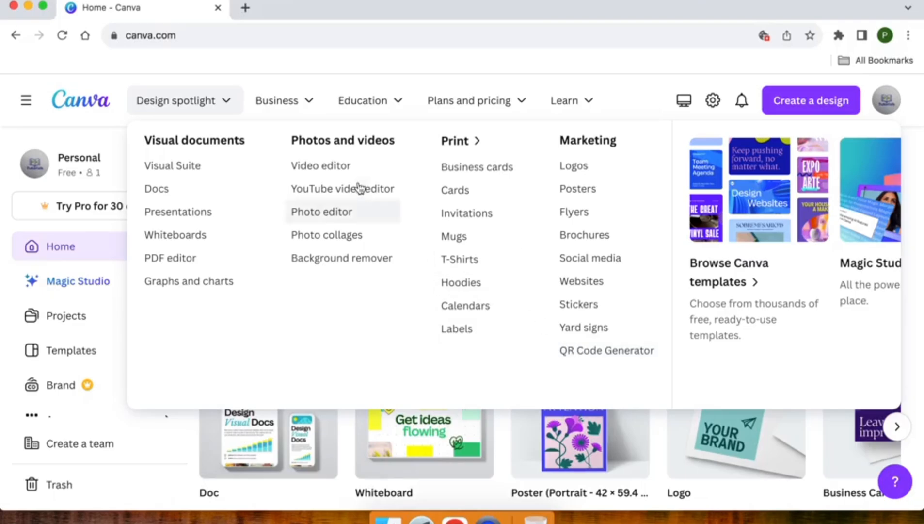
click(187, 104)
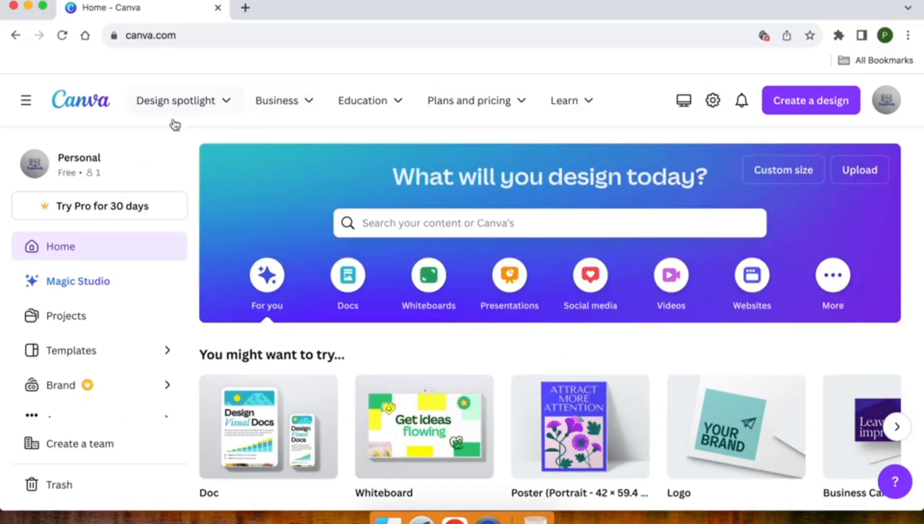
click(402, 225)
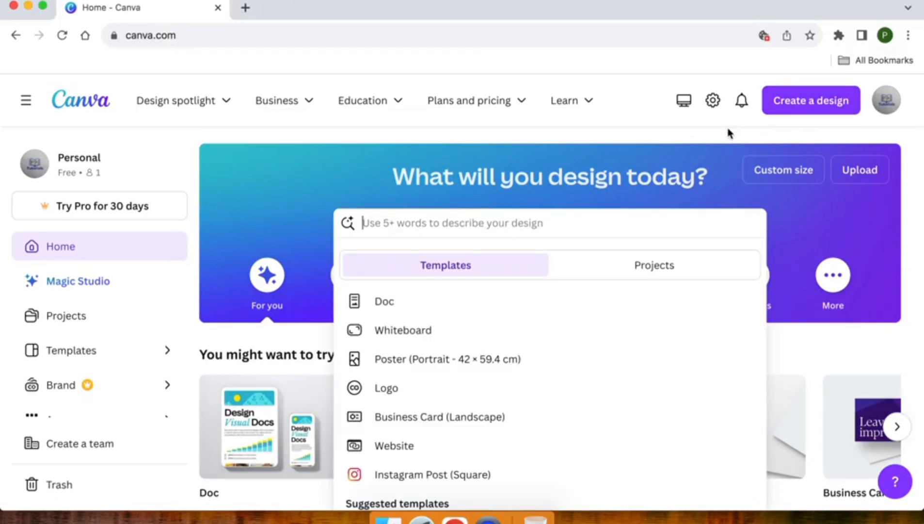
- Search for 'letterhead' and choose the business letterheads suggestion
text(letter)
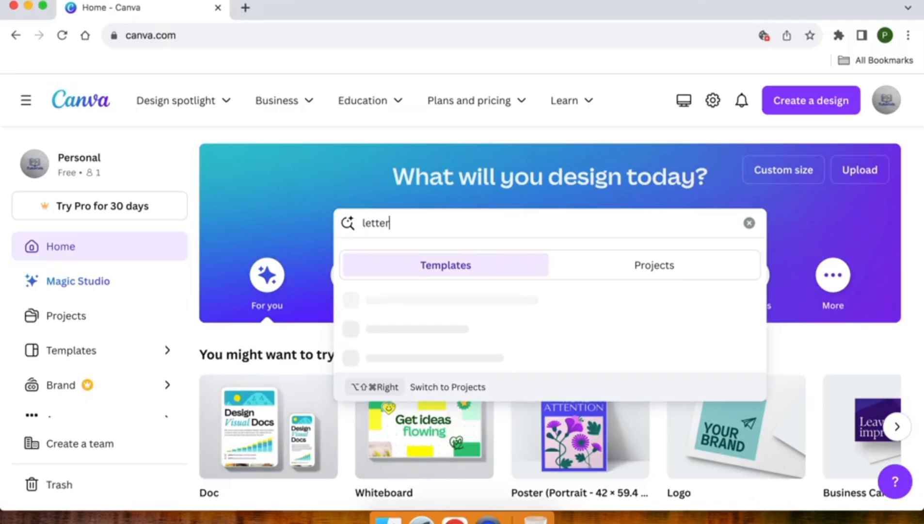
text(head)
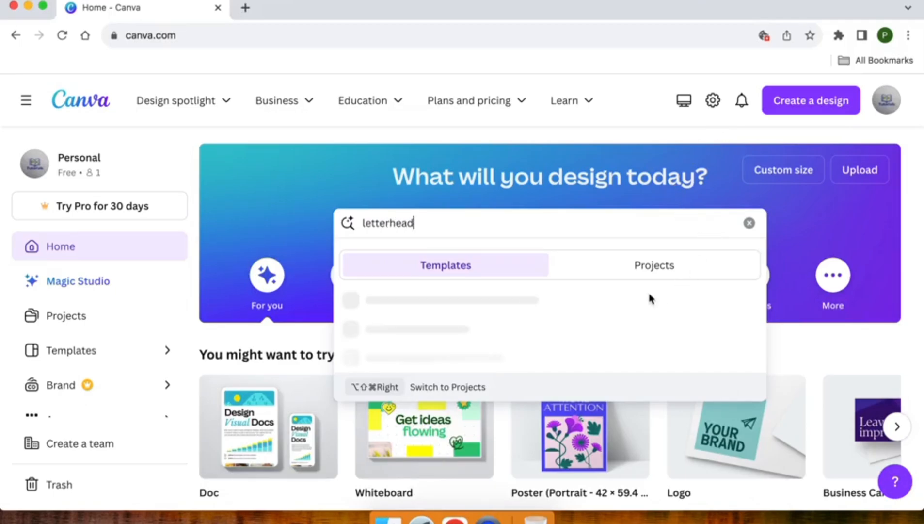
scroll(552, 318, down, 2)
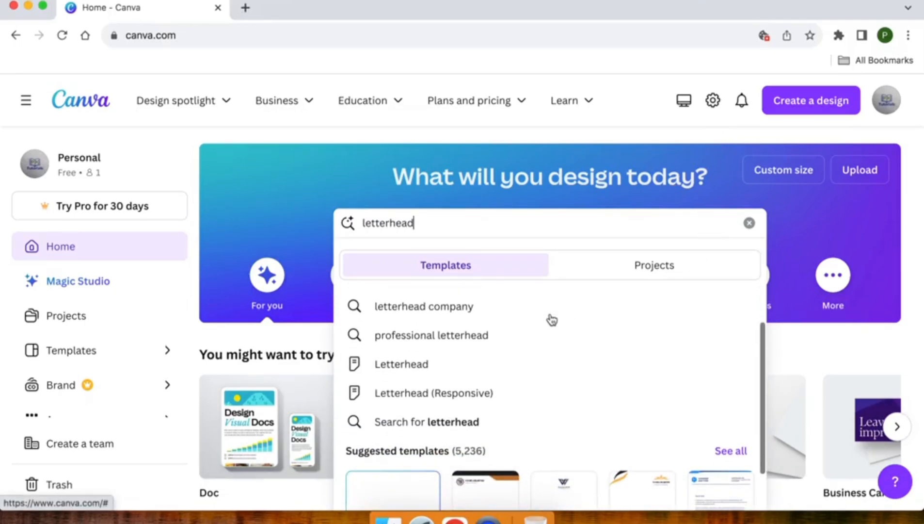
scroll(552, 317, up, 2)
scroll(552, 318, down, 5)
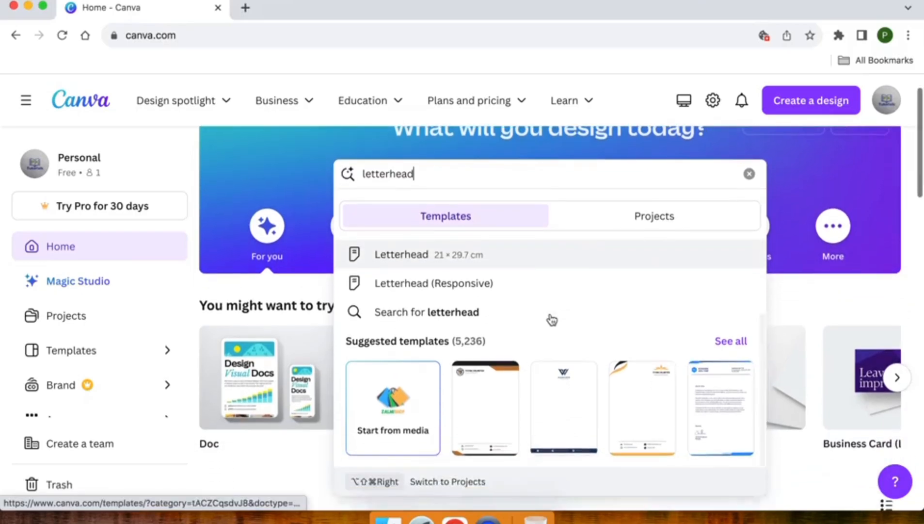
scroll(552, 319, up, 5)
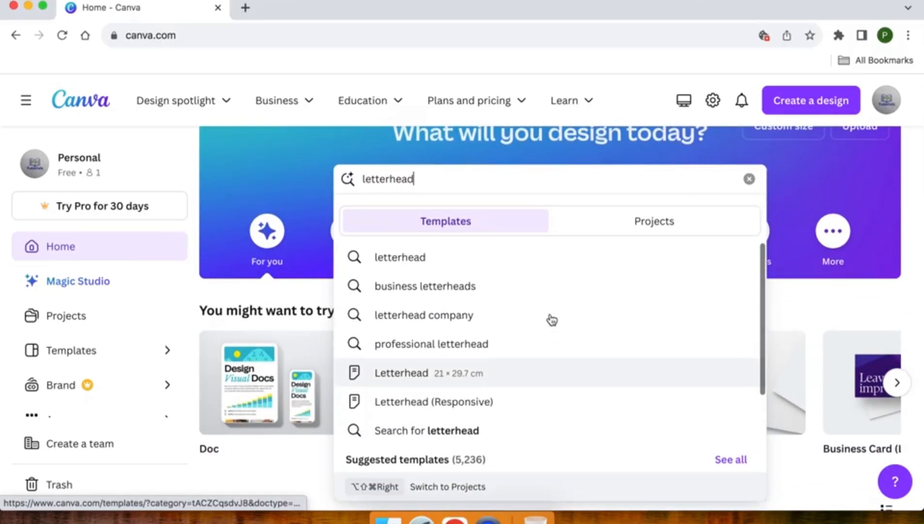
scroll(550, 320, up, 2)
click(463, 324)
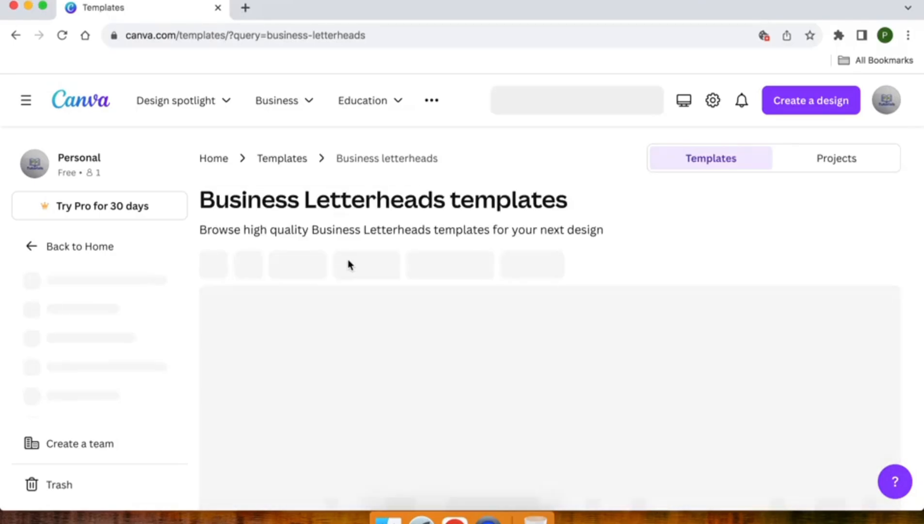
scroll(348, 265, down, 2)
scroll(349, 264, down, 2)
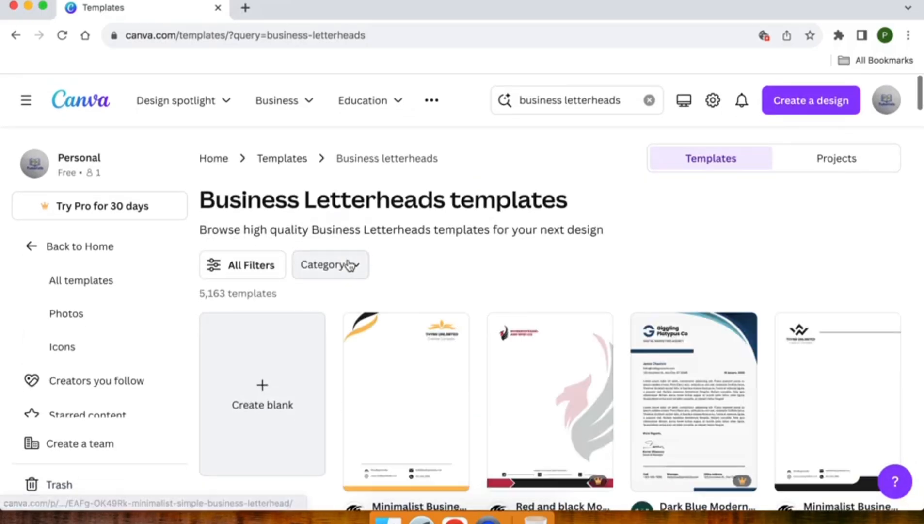
scroll(390, 294, down, 3)
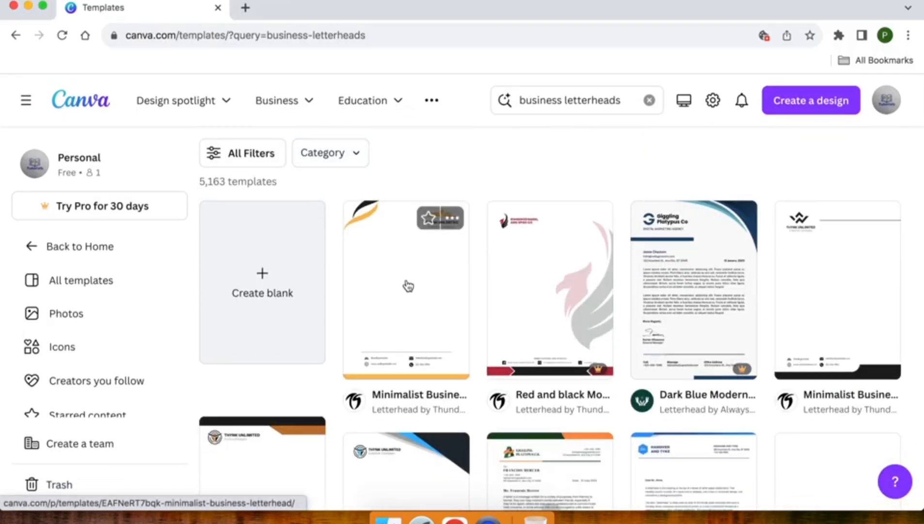
scroll(406, 284, down, 3)
scroll(406, 284, down, 8)
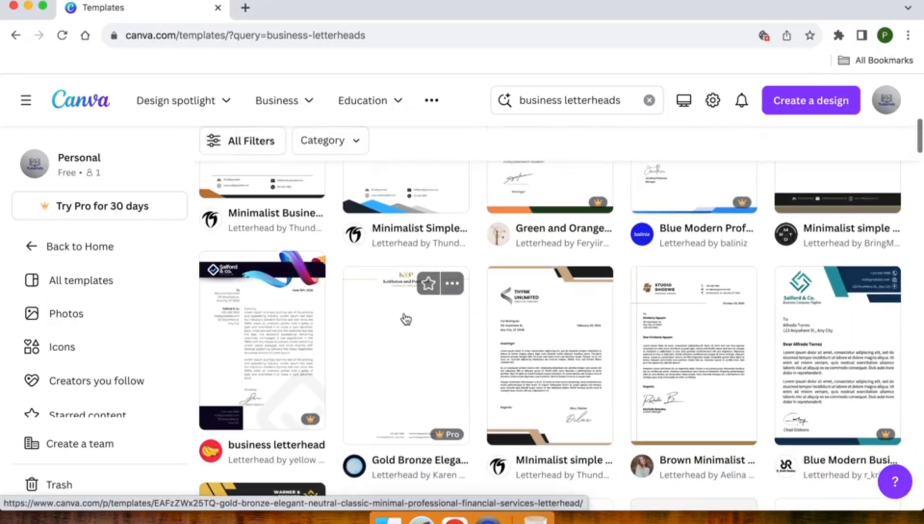
scroll(402, 251, down, 5)
scroll(402, 257, down, 3)
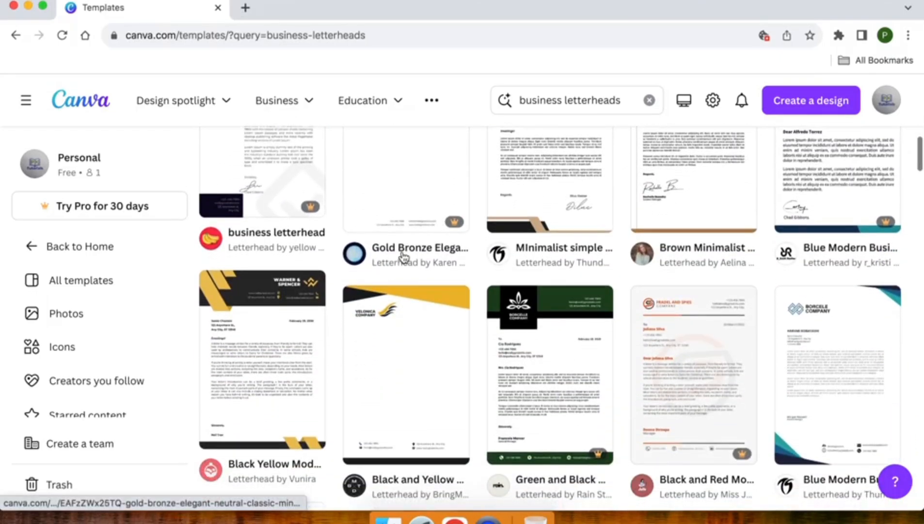
scroll(404, 258, up, 15)
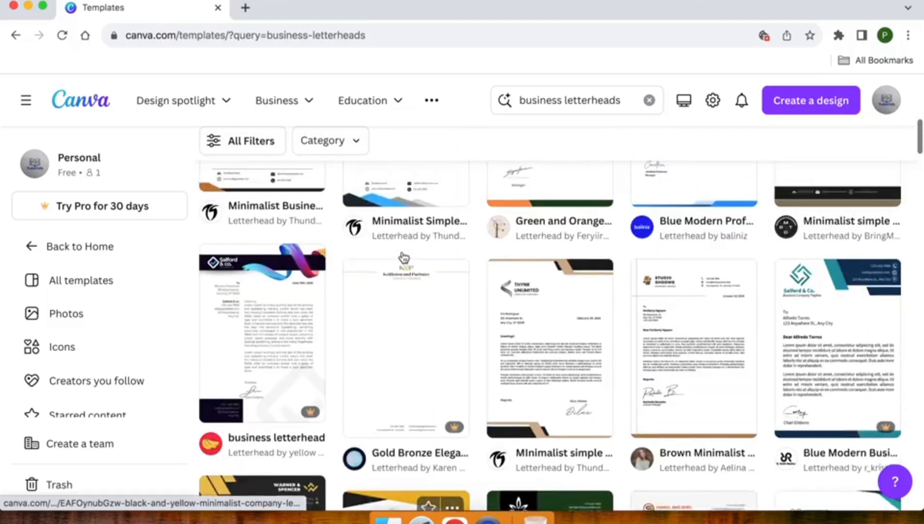
scroll(403, 258, up, 4)
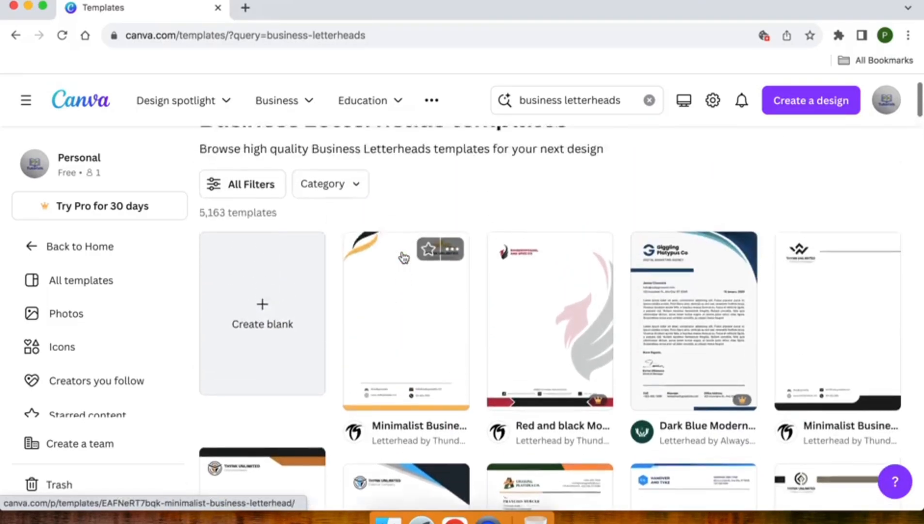
scroll(390, 287, down, 2)
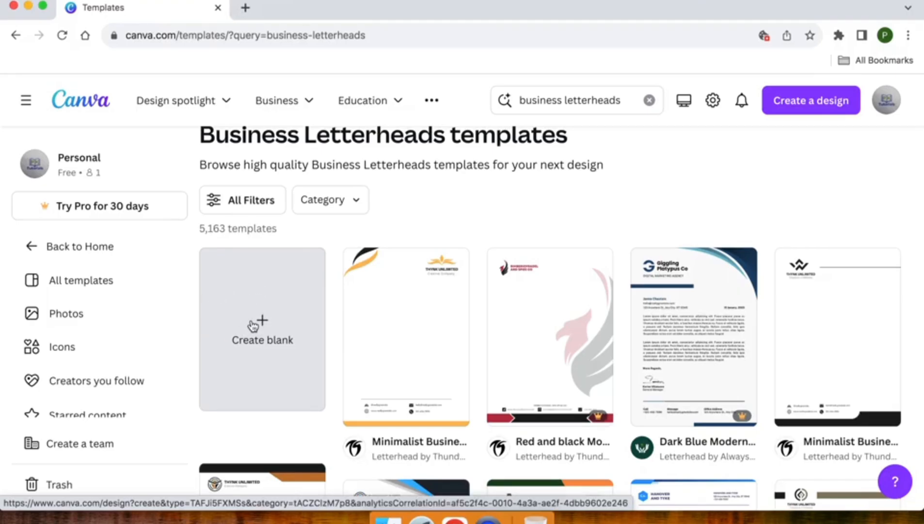
- Preview the Minimalist Business Letterhead template and customise a copy of it in the editor
click(412, 328)
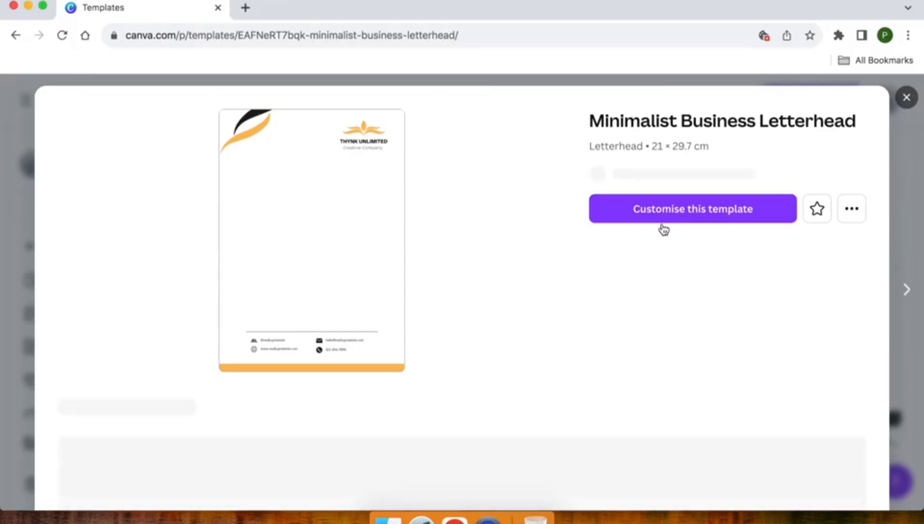
click(658, 231)
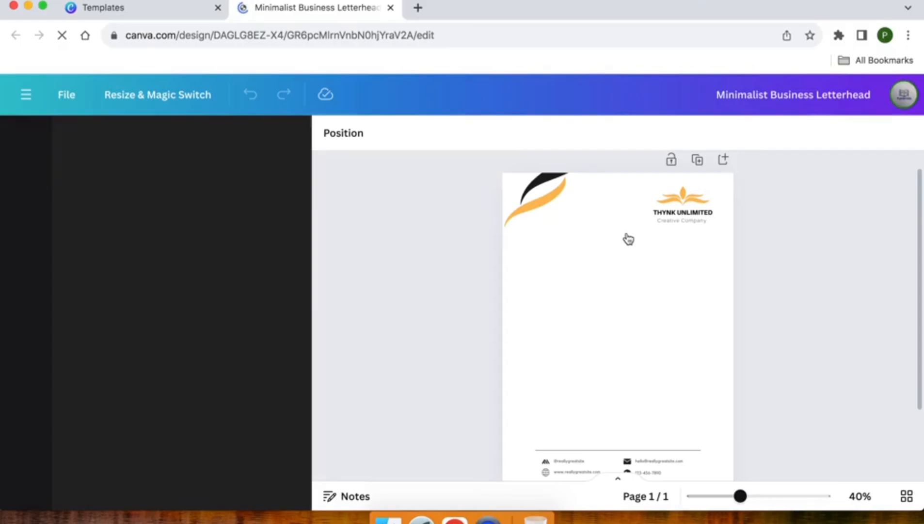
- Delete the top-right orange logo graphic, the THYNK UNLIMITED name and the Creative Company tagline
scroll(629, 240, down, 2)
scroll(628, 239, up, 2)
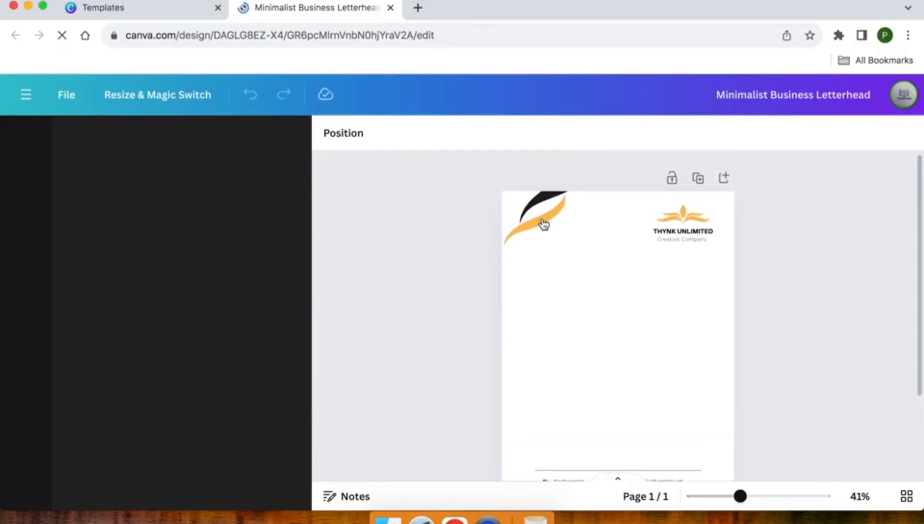
click(678, 223)
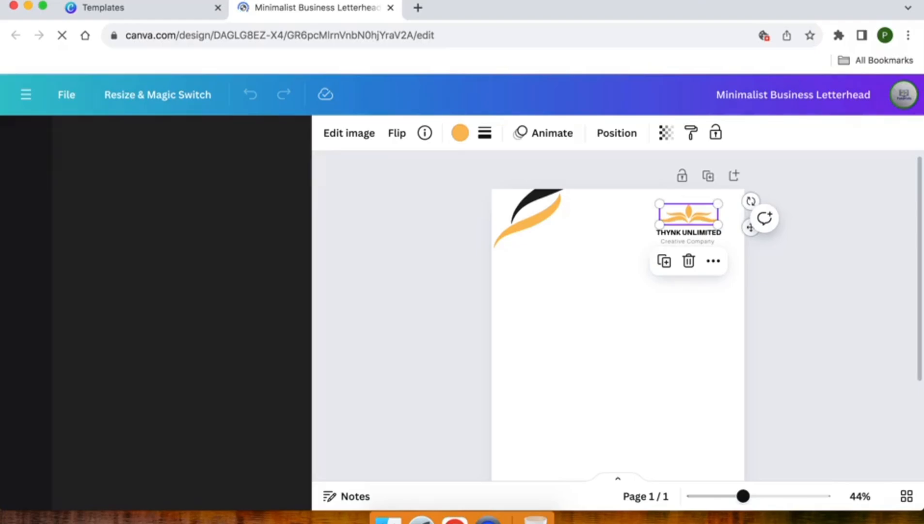
key(Delete)
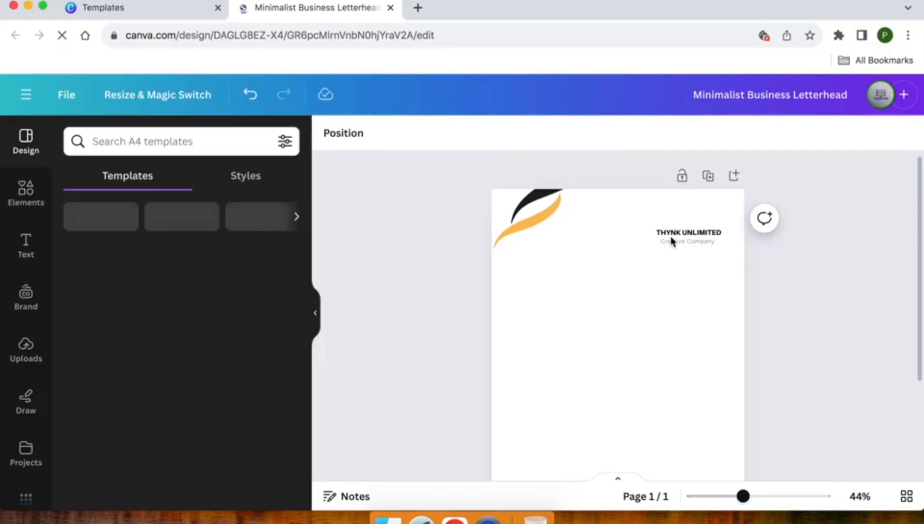
click(672, 241)
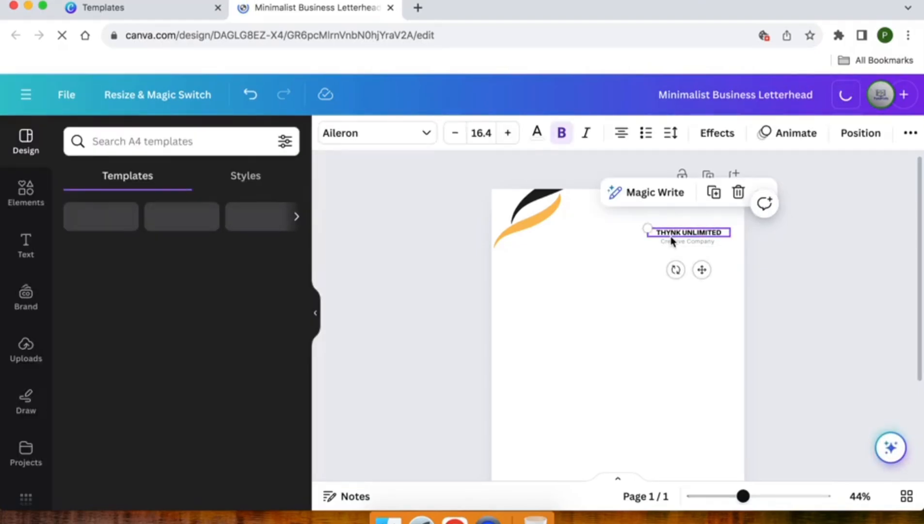
key(Delete)
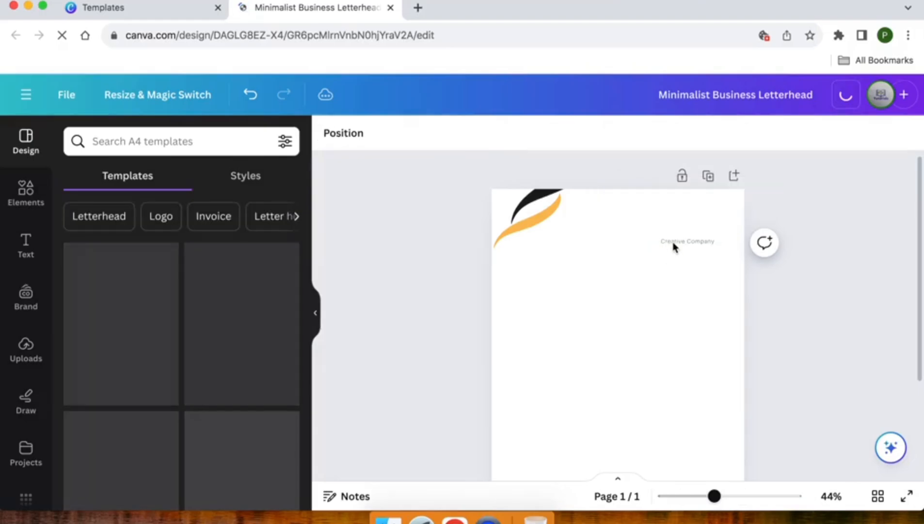
click(674, 246)
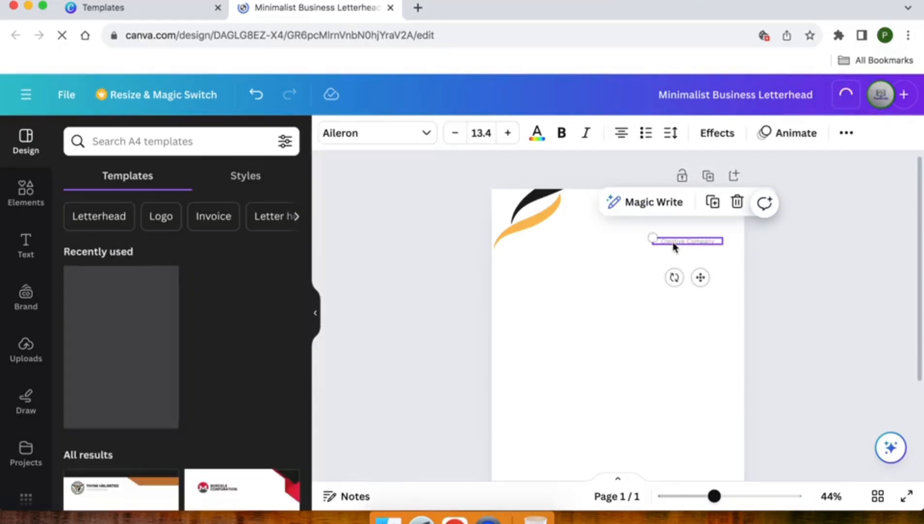
key(Delete)
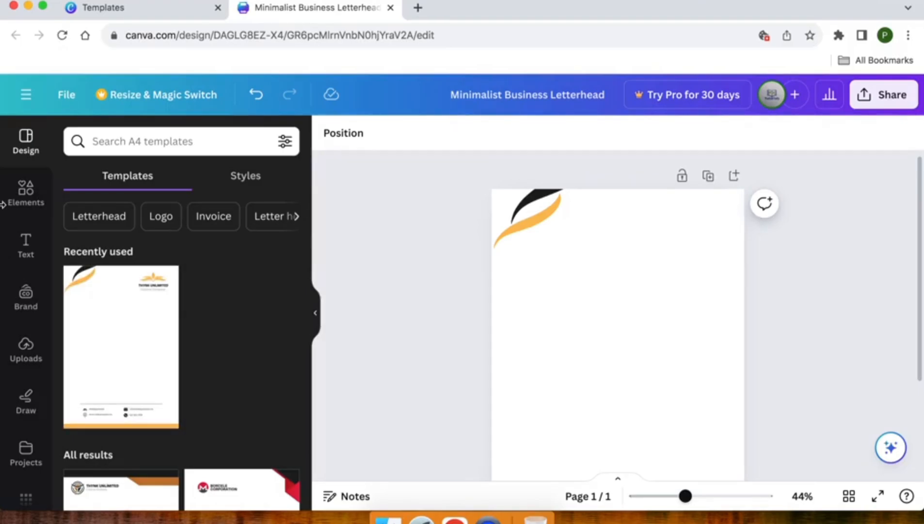
- Drag the ZALMI TECH image from Uploads onto the letterhead
click(31, 361)
scroll(30, 361, down, 1)
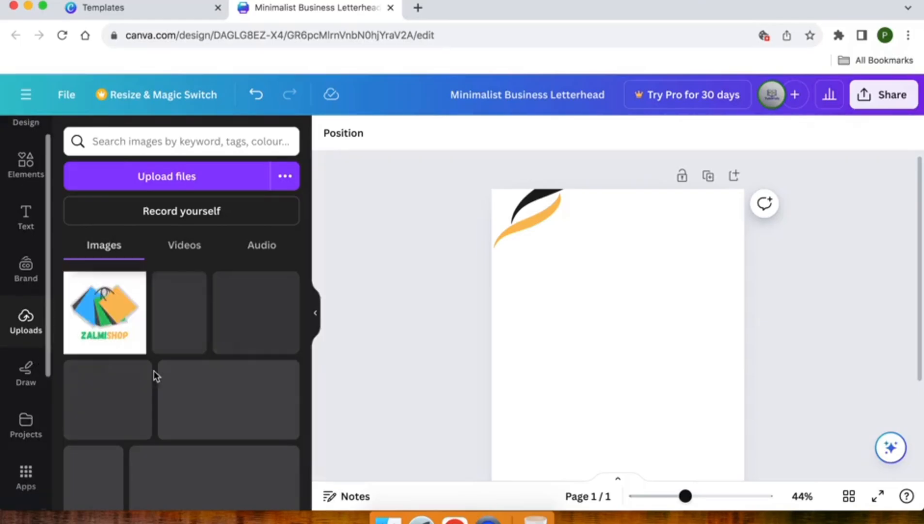
scroll(167, 377, down, 1)
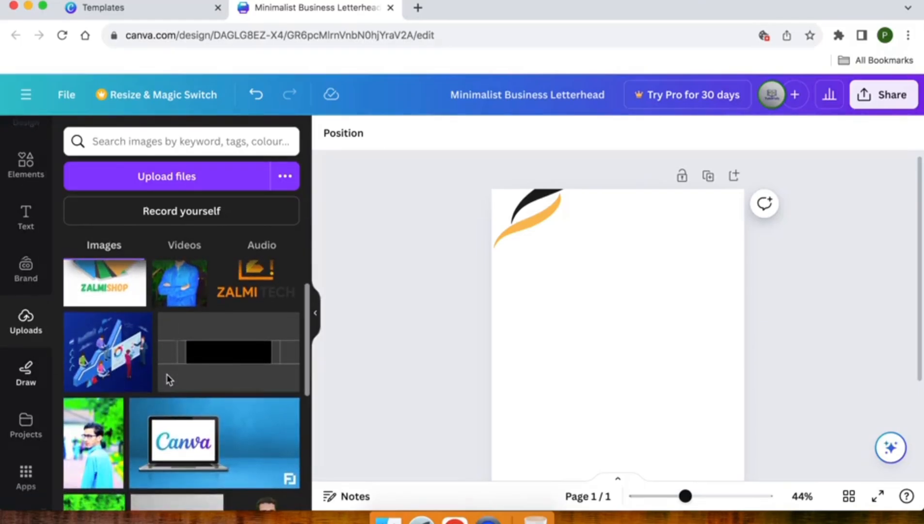
scroll(169, 378, up, 1)
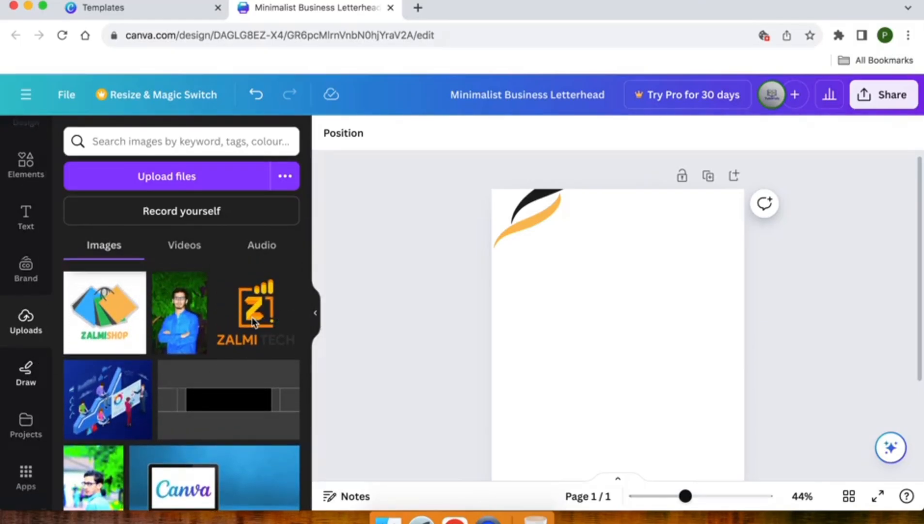
drag(254, 322, 662, 249)
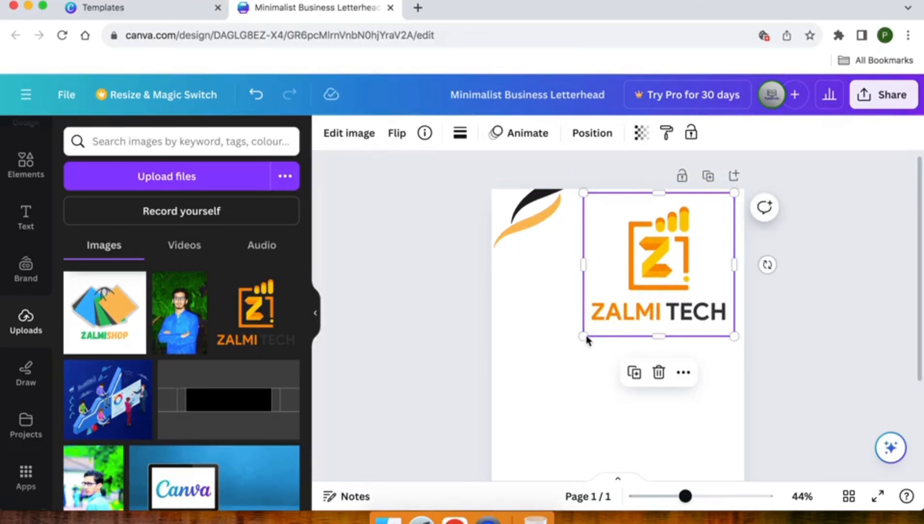
- Shrink the ZALMI TECH logo to fit the top-right corner beside the swoosh
drag(583, 336, 650, 229)
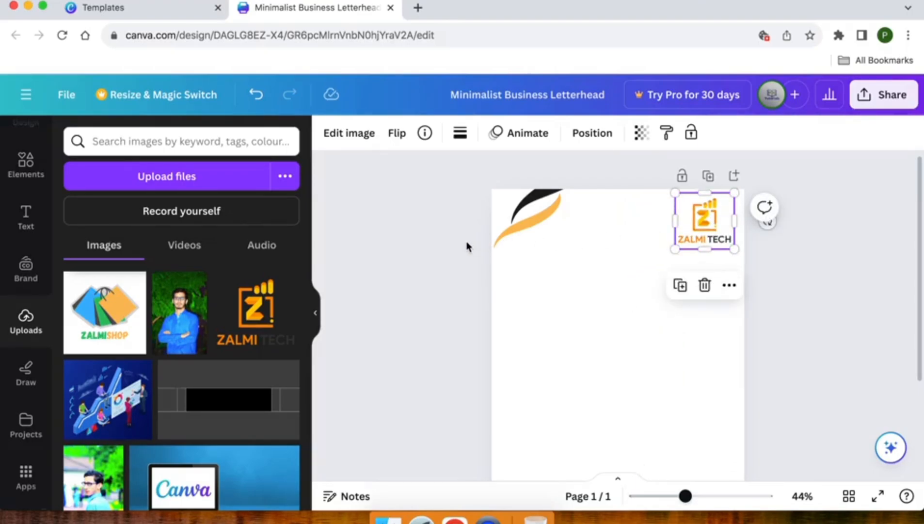
click(528, 231)
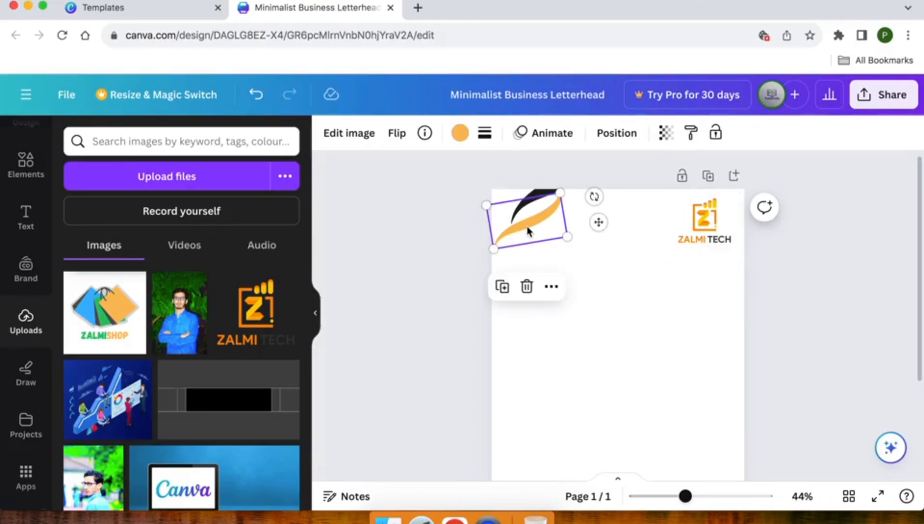
click(712, 227)
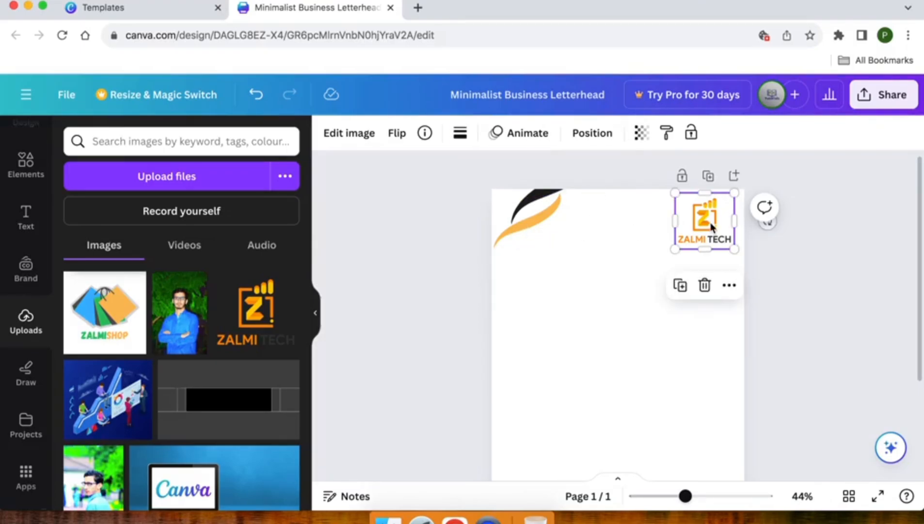
click(538, 220)
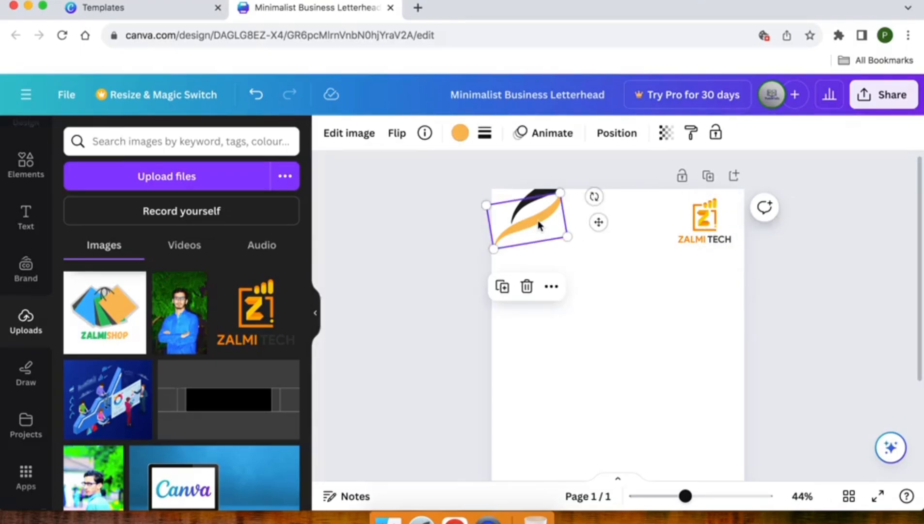
- Recolour both swoosh strokes, including the black one, with the logo's orange Photo colours
click(459, 134)
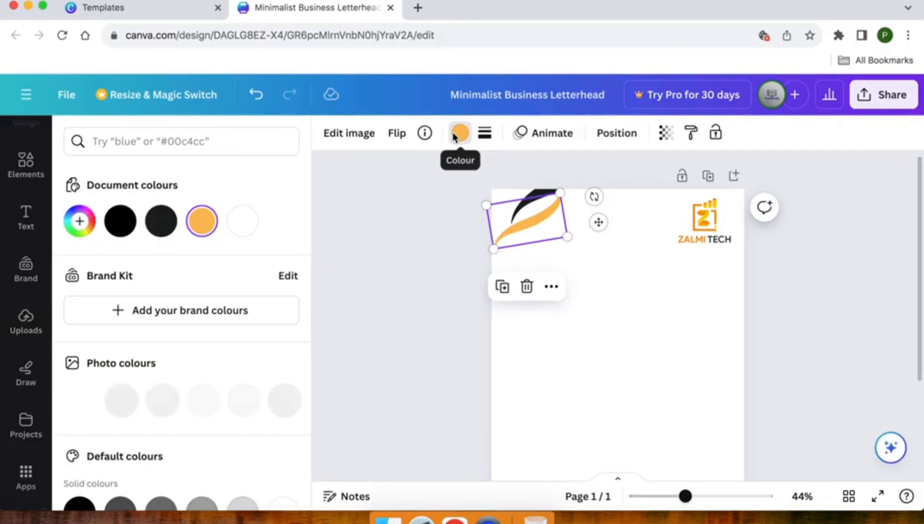
scroll(142, 284, down, 2)
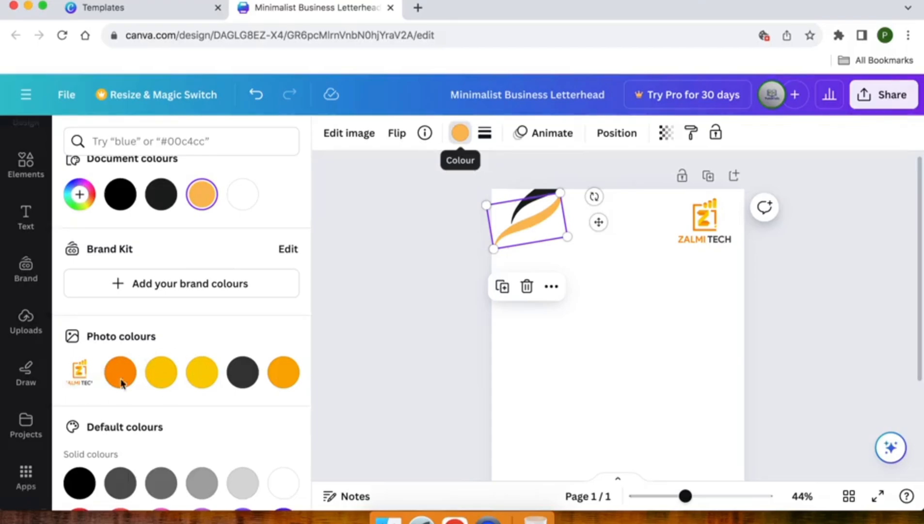
click(282, 374)
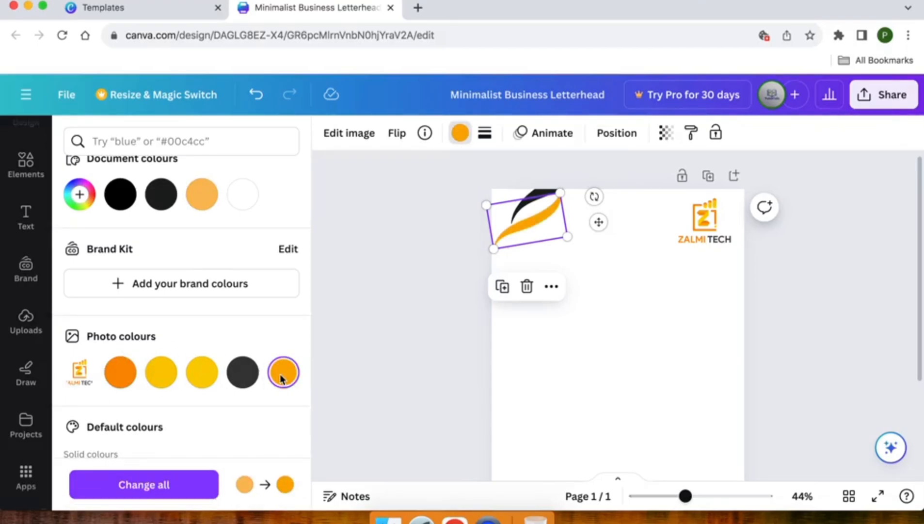
click(535, 197)
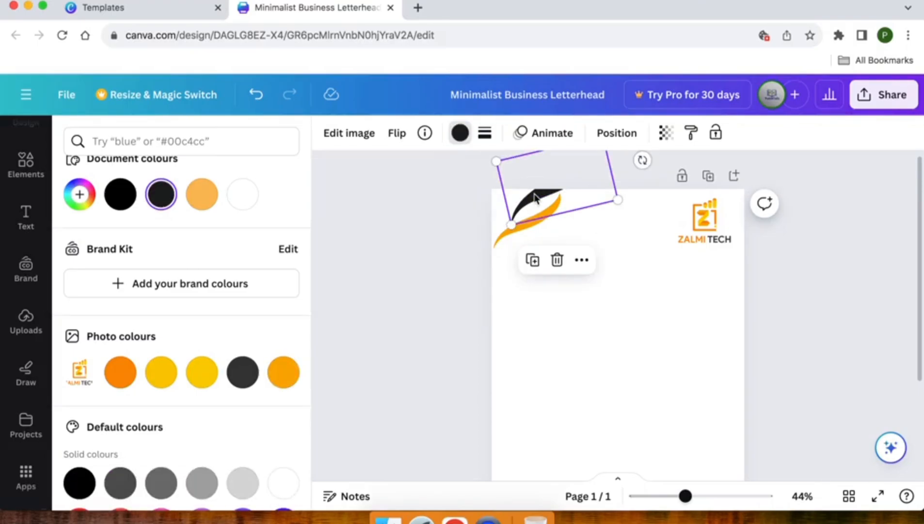
click(120, 375)
key(Escape)
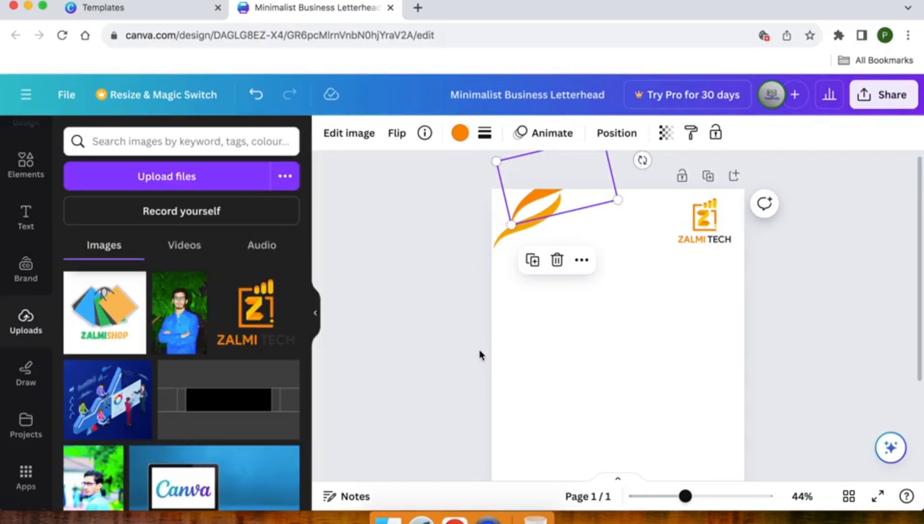
key(Escape)
- Change the footer's bottom bar to the logo's dark orange Photo colour
scroll(479, 355, down, 5)
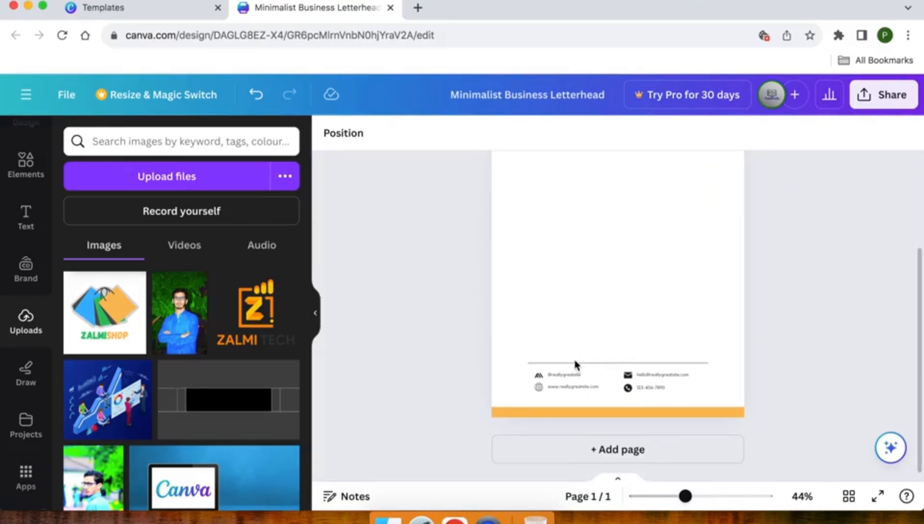
scroll(575, 363, up, 5)
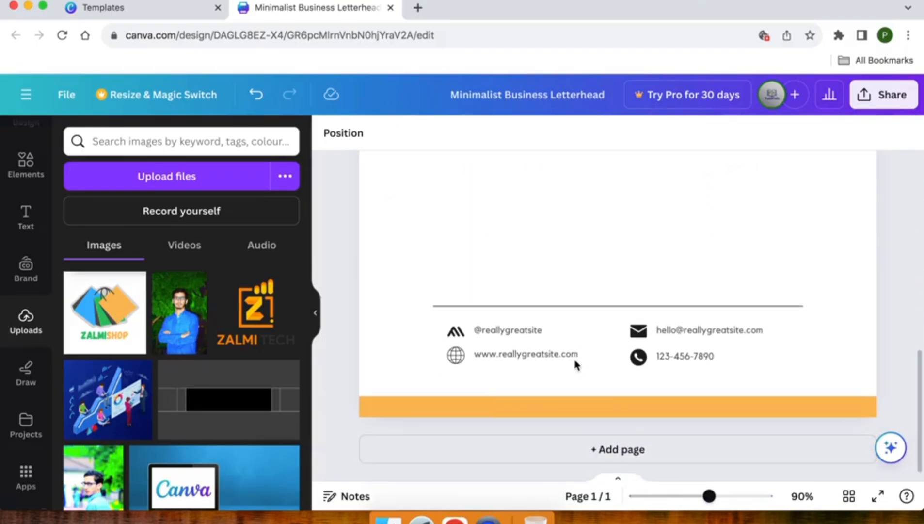
click(488, 407)
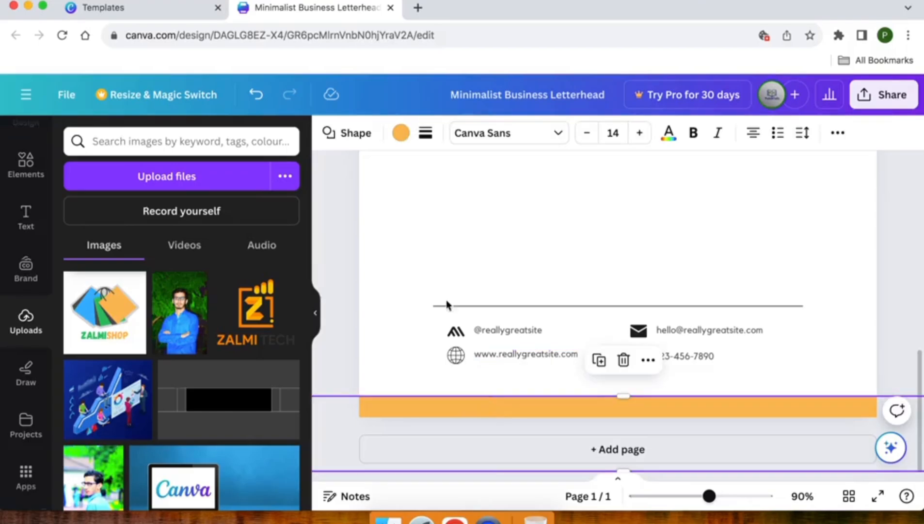
click(400, 134)
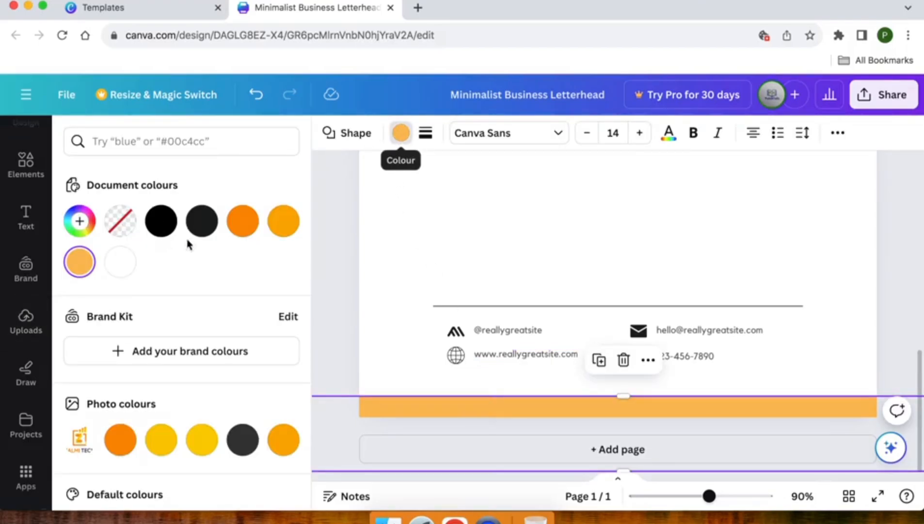
click(119, 441)
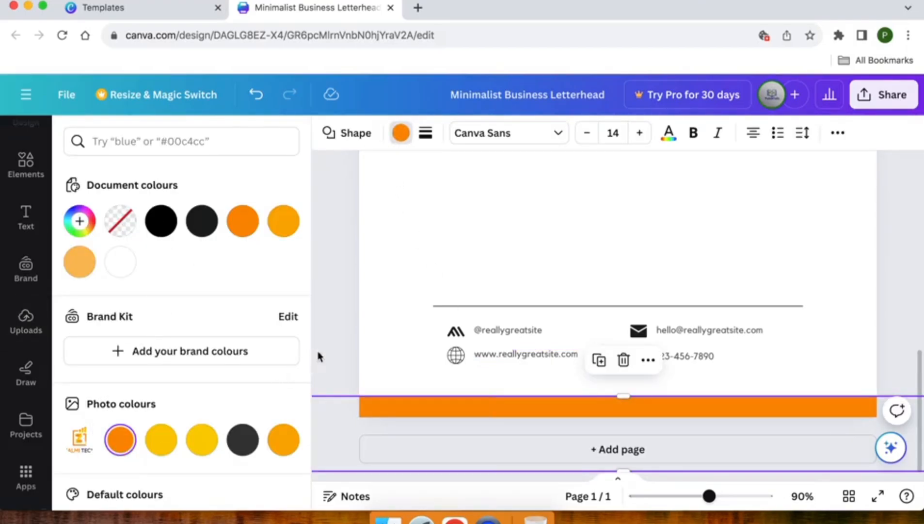
click(334, 346)
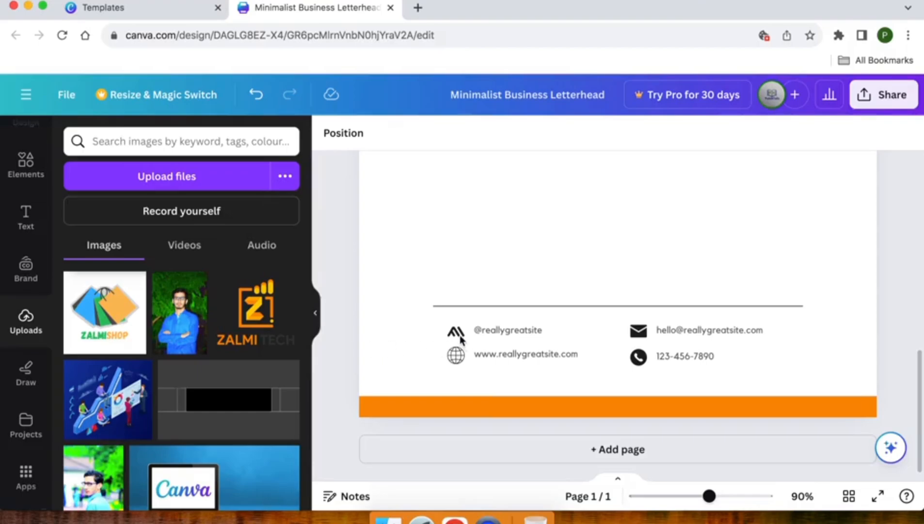
- Recolour the footer's @ icon, trying orange and then yellow
click(457, 334)
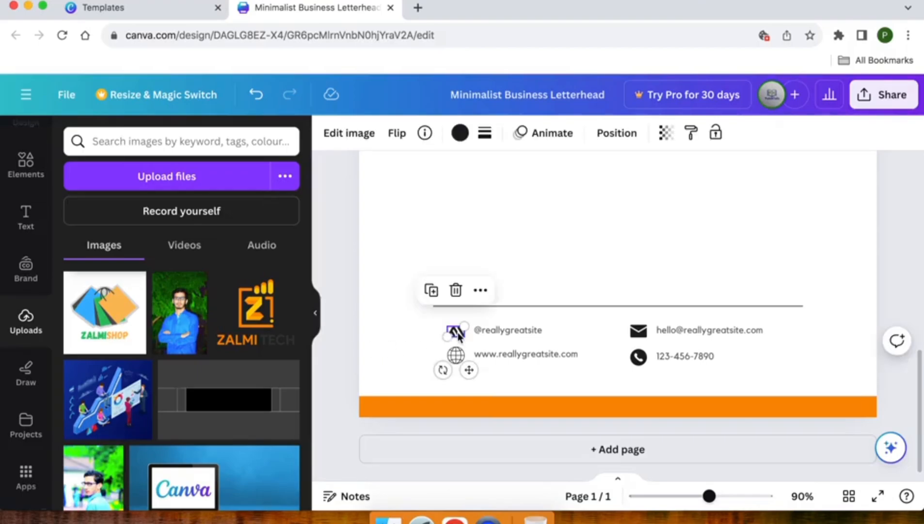
click(457, 357)
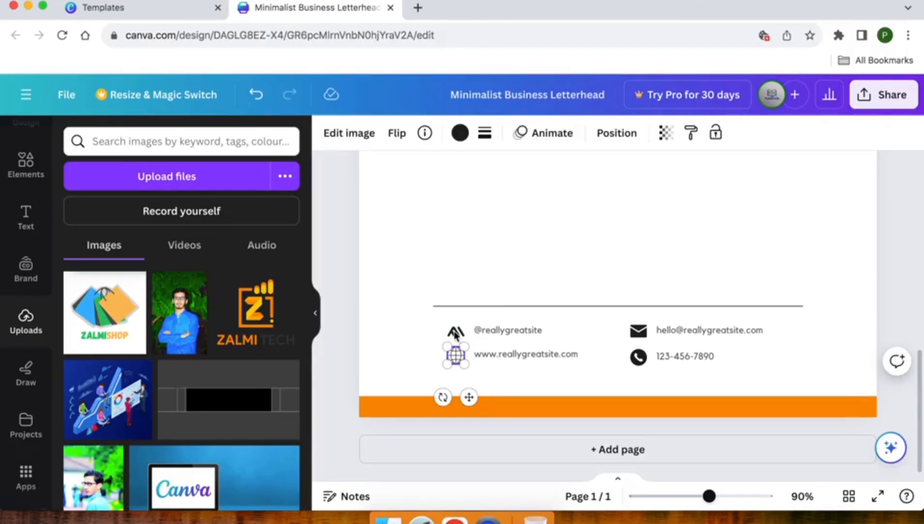
shift+click(456, 334)
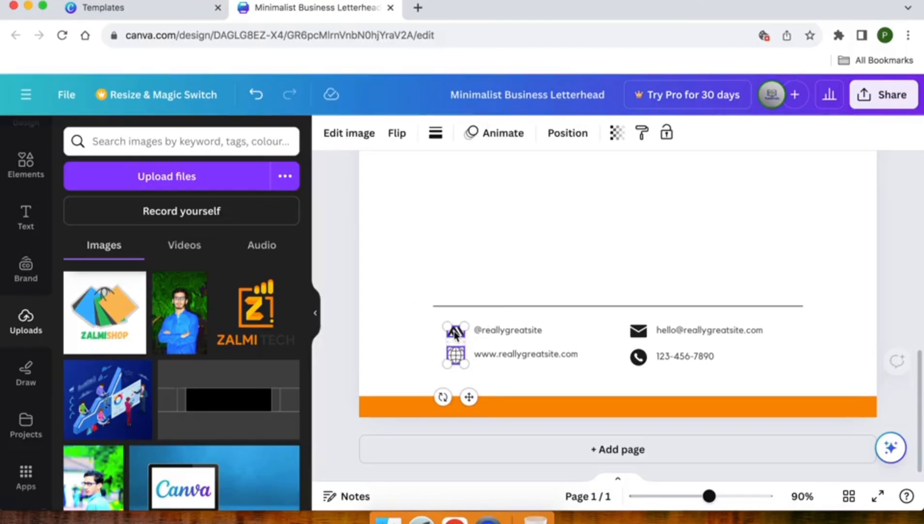
shift+click(640, 334)
shift+click(640, 358)
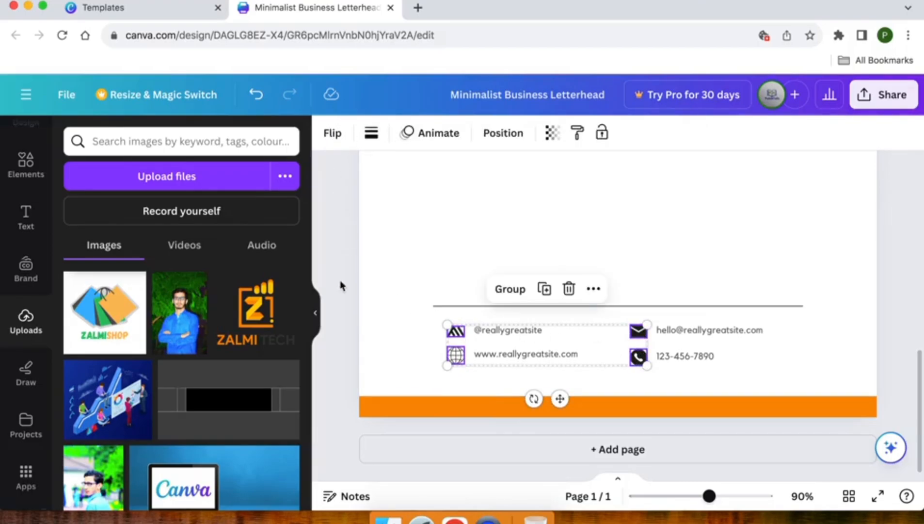
click(353, 310)
click(456, 332)
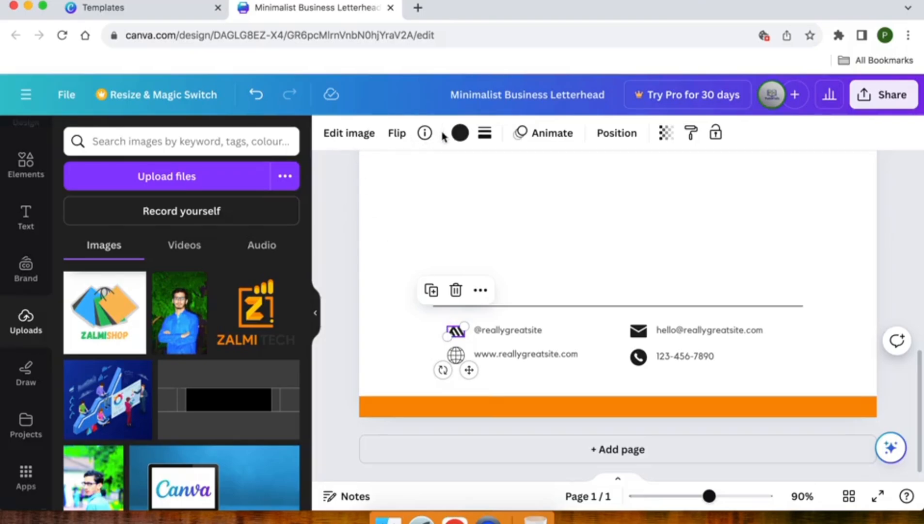
click(460, 133)
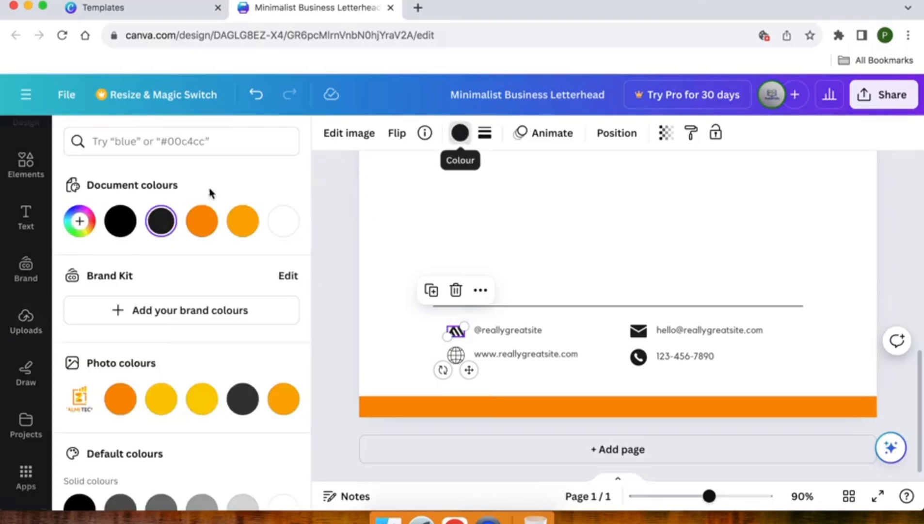
click(202, 223)
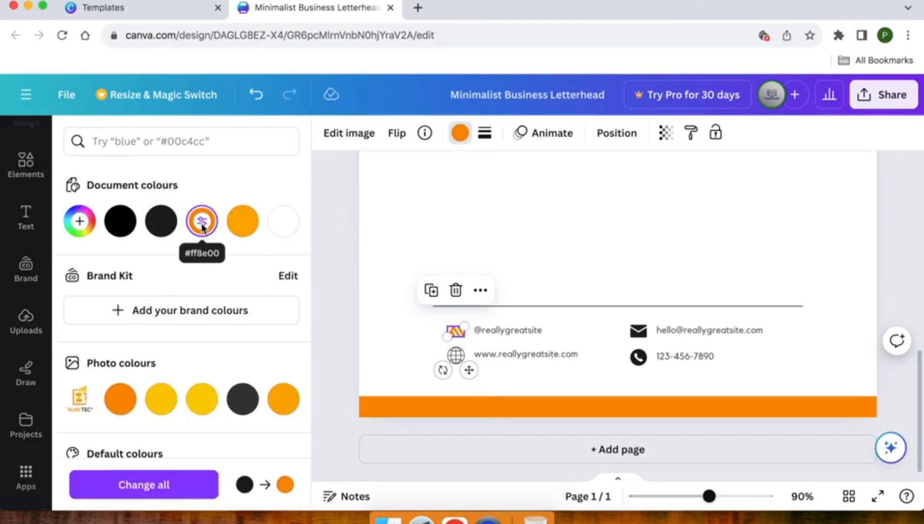
click(163, 408)
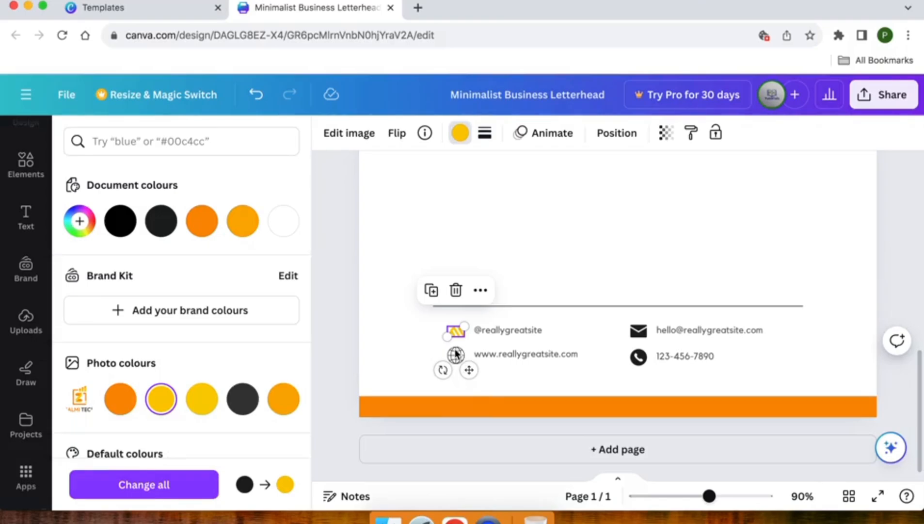
- Make the globe icon yellow and apply that yellow to all the footer icons
click(455, 353)
click(162, 409)
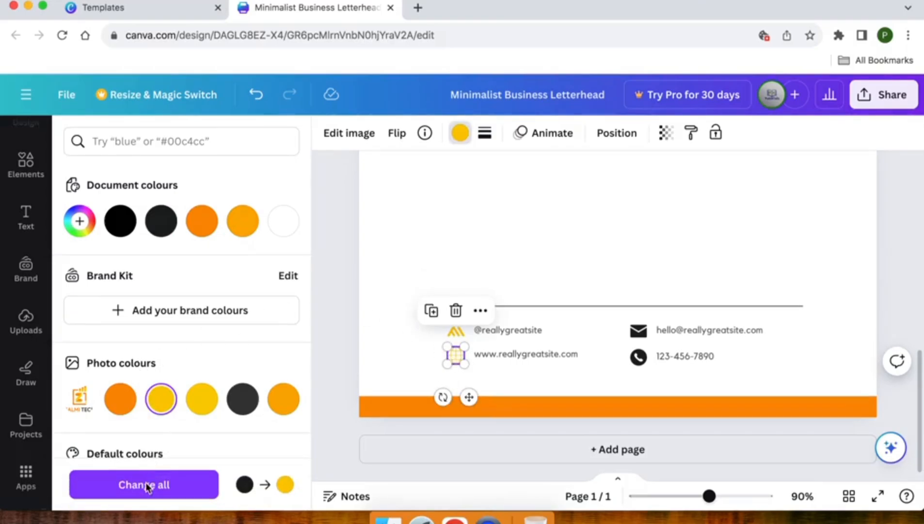
click(146, 485)
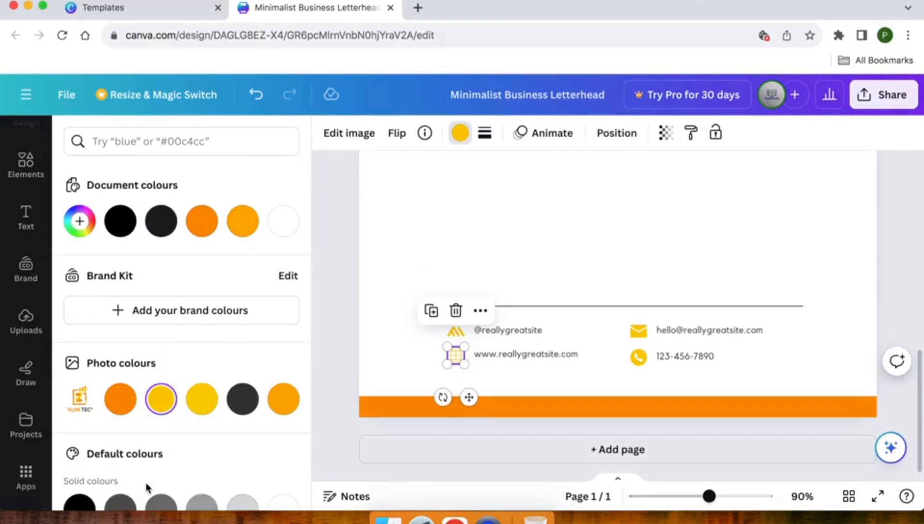
click(358, 371)
click(379, 362)
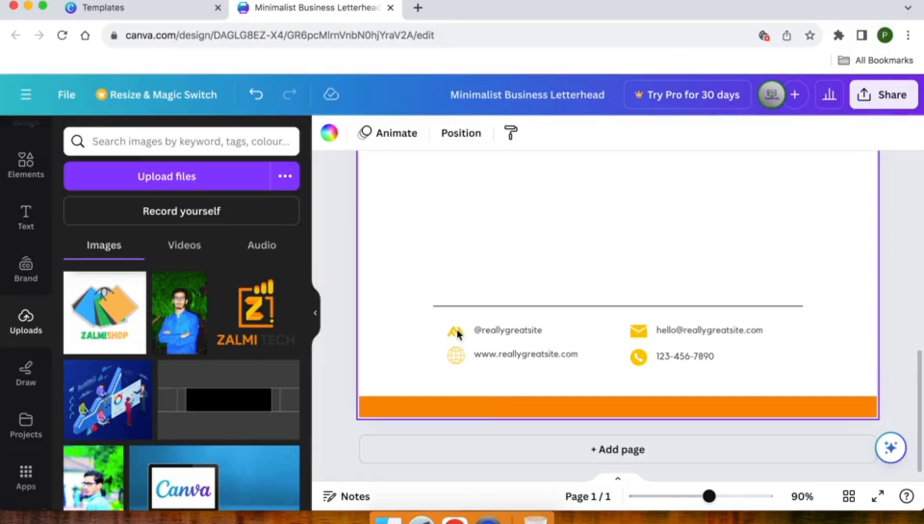
click(456, 332)
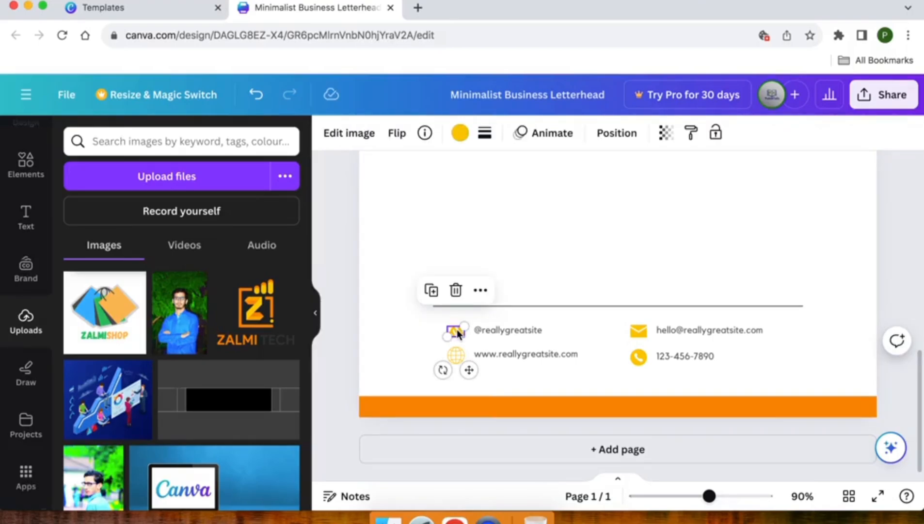
key(Delete)
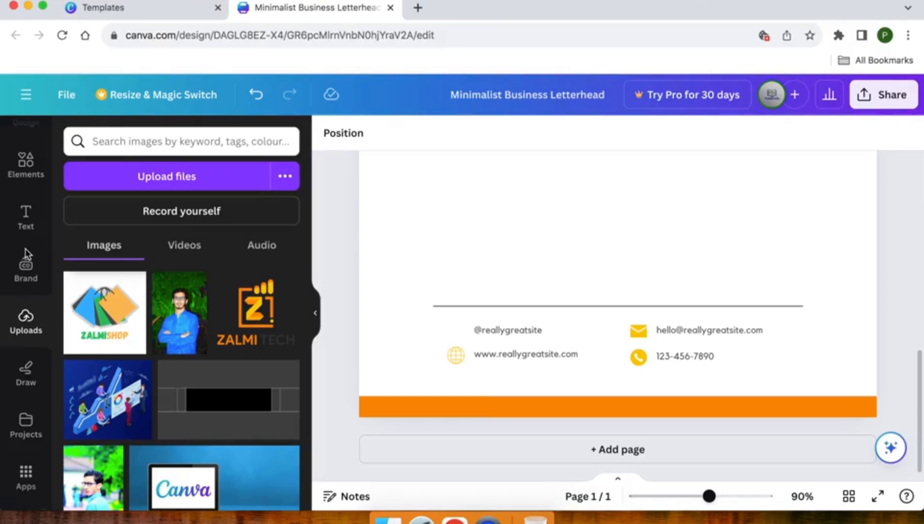
- Add the Zalmi Tech logo from Uploads, remove the duplicate, and move it to mid-page
click(259, 320)
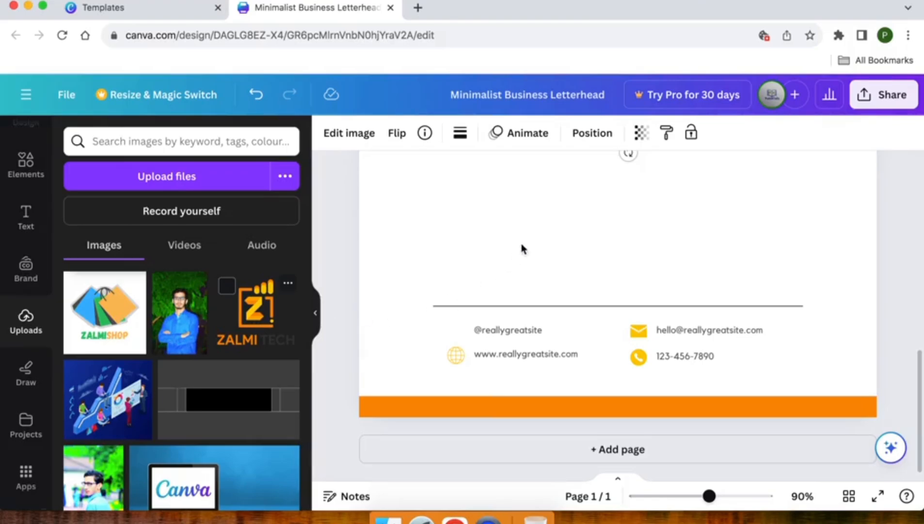
scroll(524, 249, up, 3)
key(Delete)
click(617, 190)
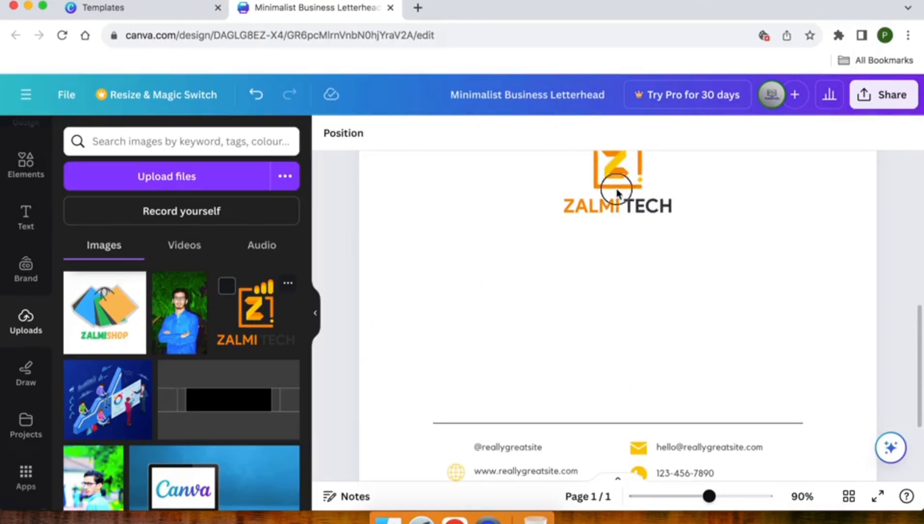
drag(617, 190, 547, 272)
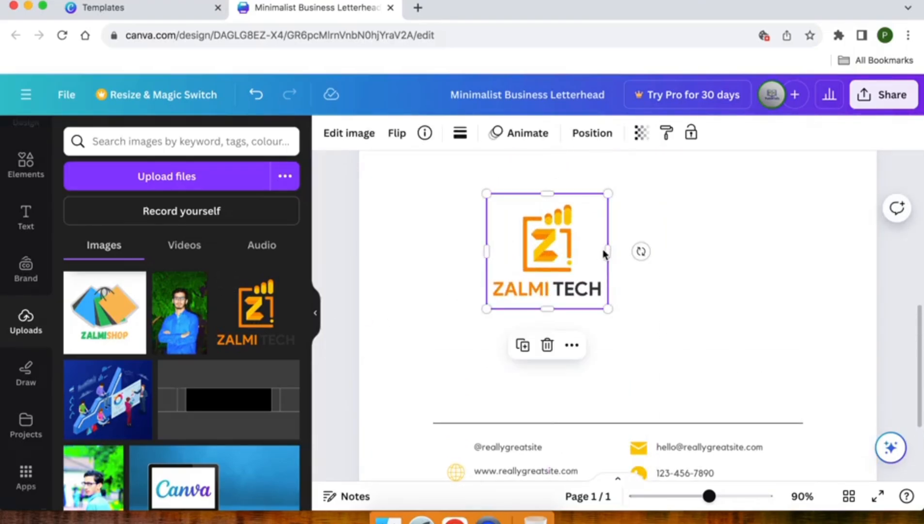
- Crop the logo down to just its Z mark and shrink it to icon size
drag(610, 254, 578, 249)
drag(533, 194, 533, 202)
drag(487, 255, 515, 255)
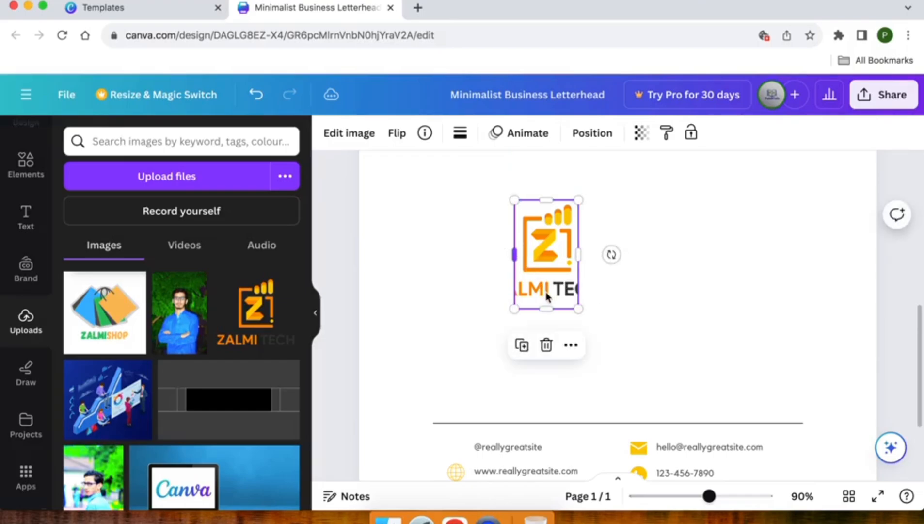
drag(548, 309, 549, 274)
click(620, 255)
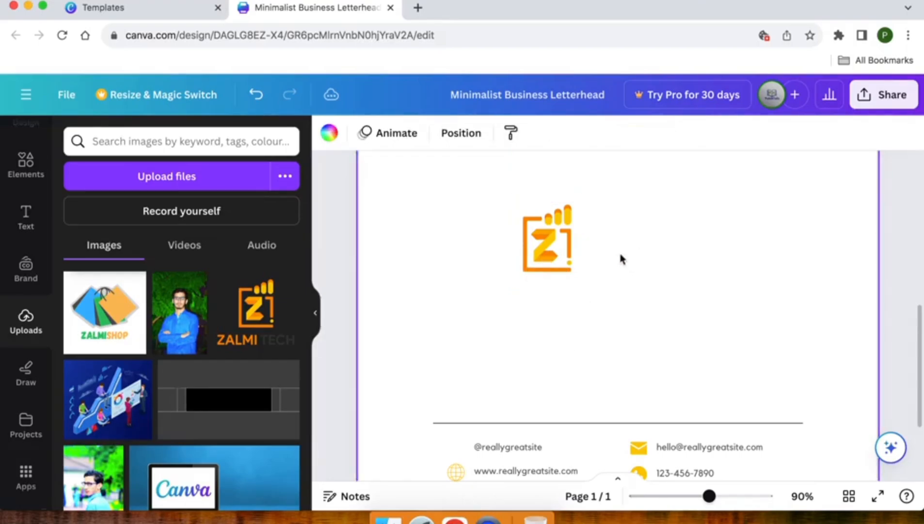
click(548, 238)
drag(579, 201, 461, 449)
scroll(461, 449, up, 5)
scroll(458, 445, down, 3)
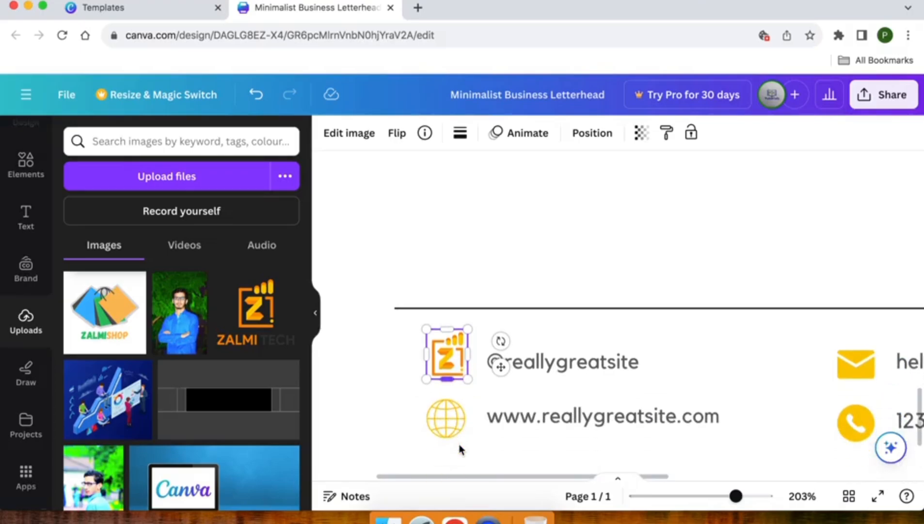
drag(459, 351, 459, 359)
drag(427, 323, 442, 346)
scroll(442, 345, down, 10)
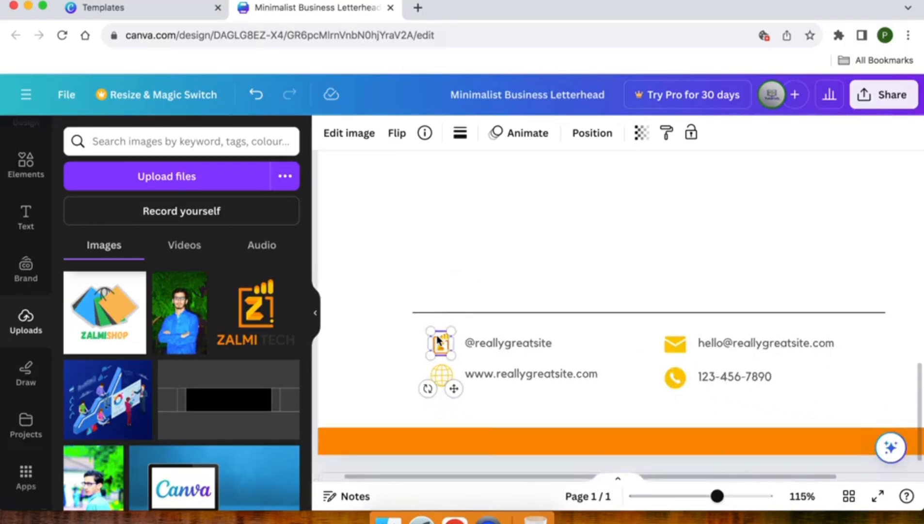
- Replace the footer's placeholder social handle and e-mail with Zalmi Tech's handle and company e-mail
double_click(492, 342)
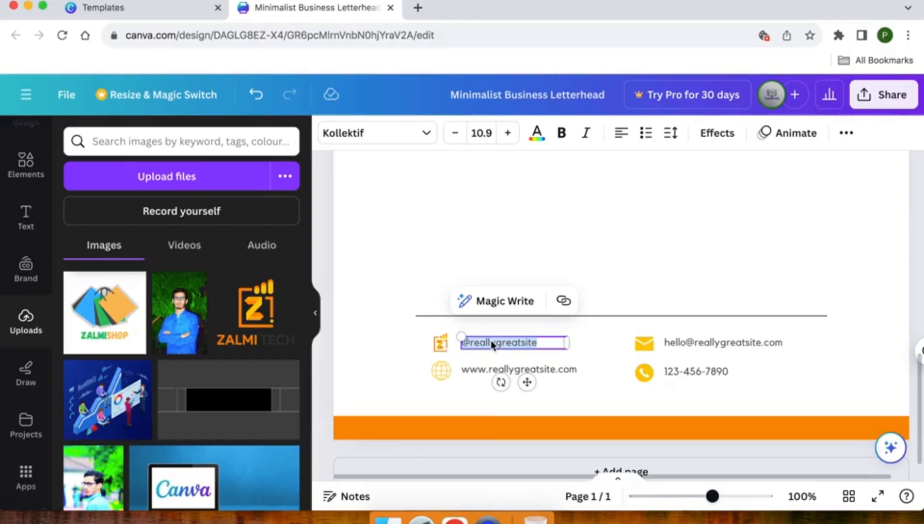
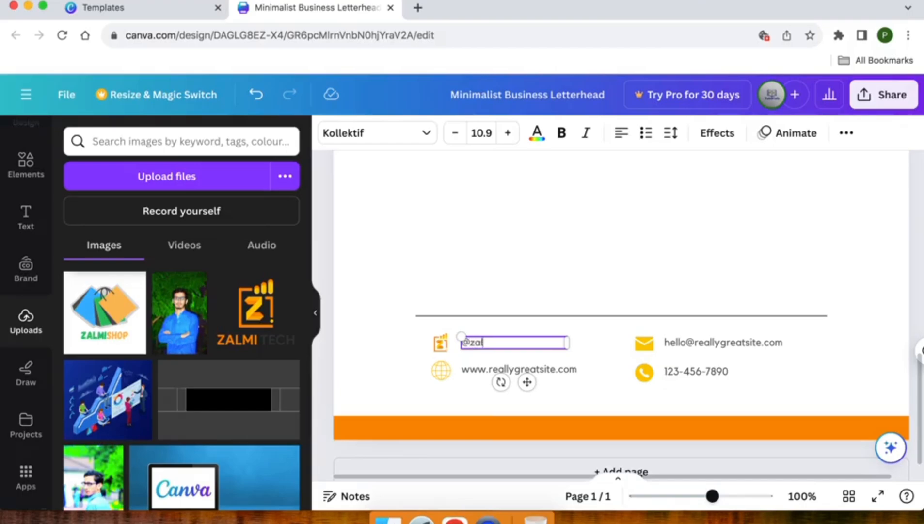
double_click(678, 345)
double_click(675, 343)
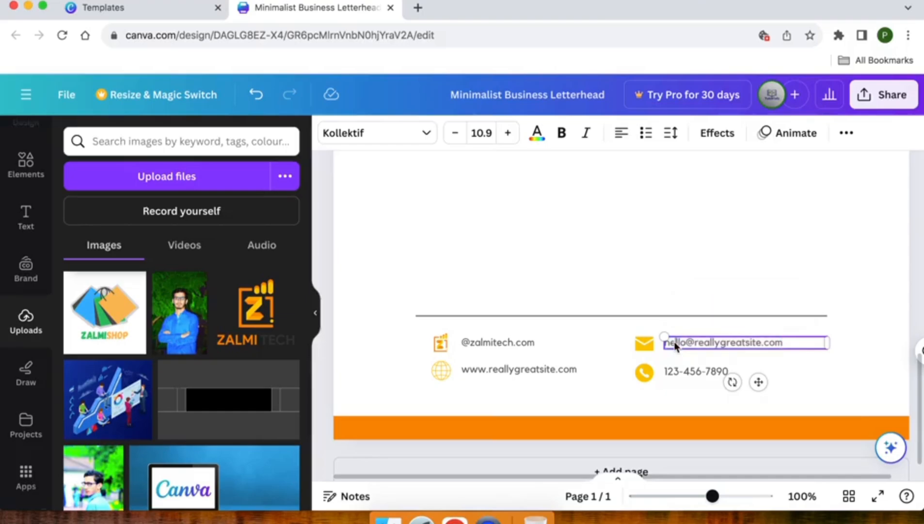
triple_click(675, 344)
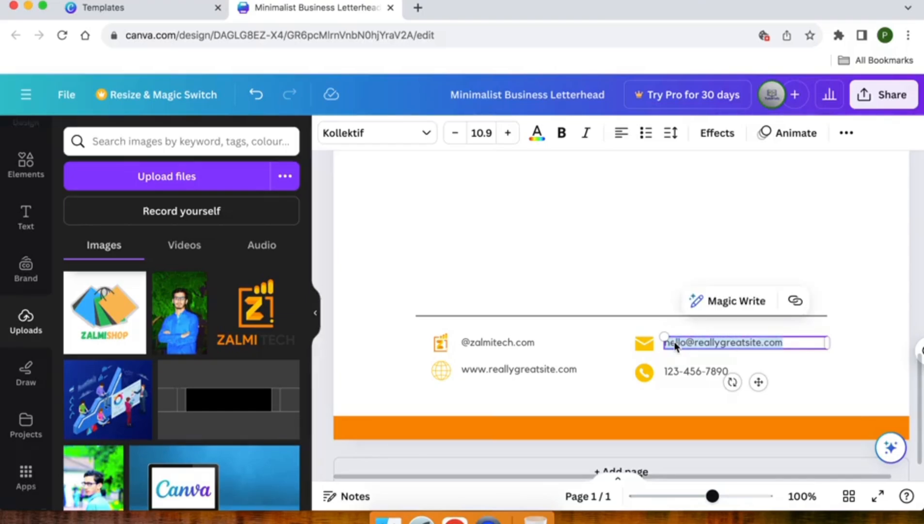
key(BackSpace)
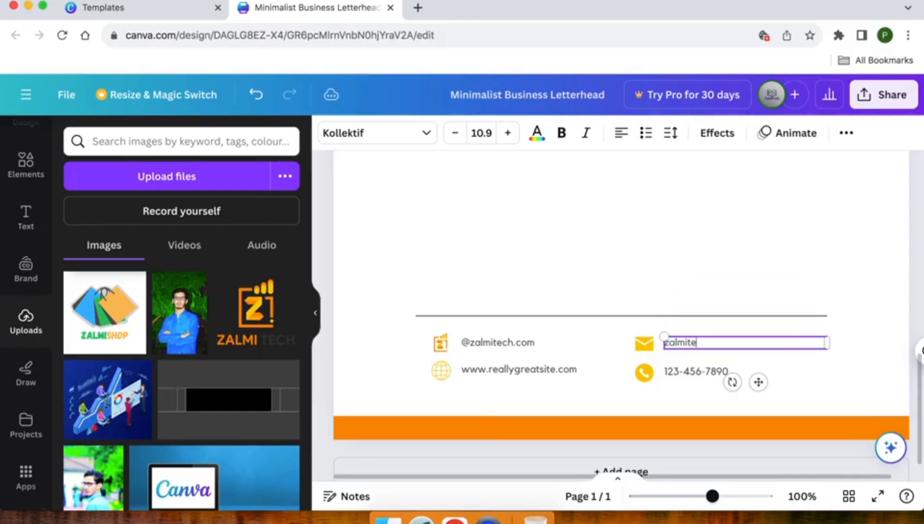
scroll(679, 354, down, 1)
click(680, 350)
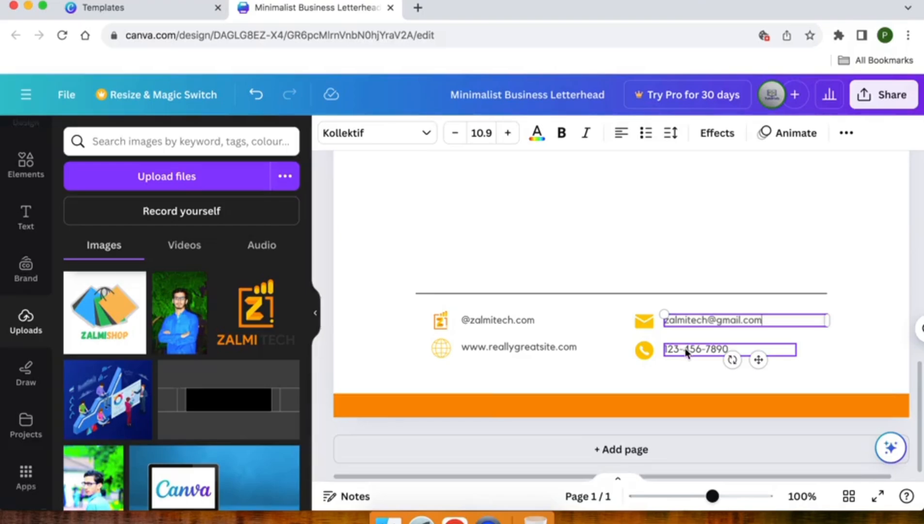
double_click(691, 352)
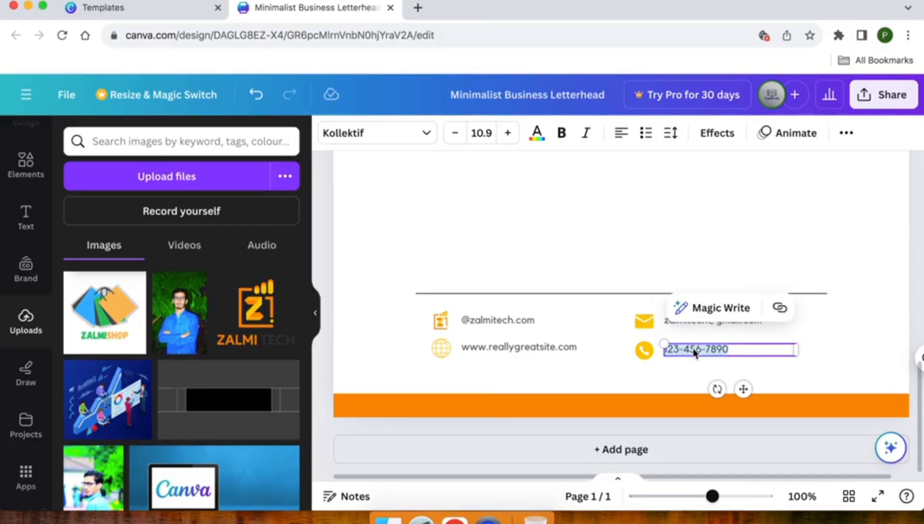
double_click(499, 348)
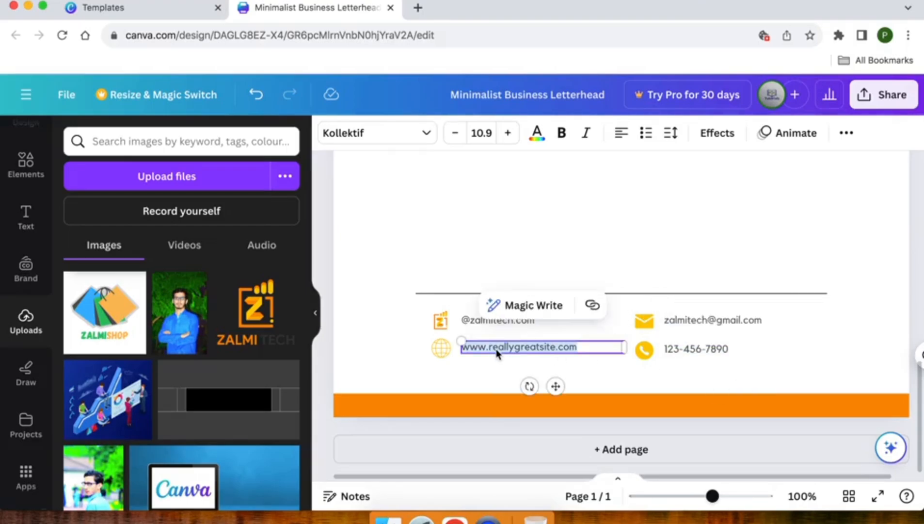
double_click(518, 347)
text(zalmitech)
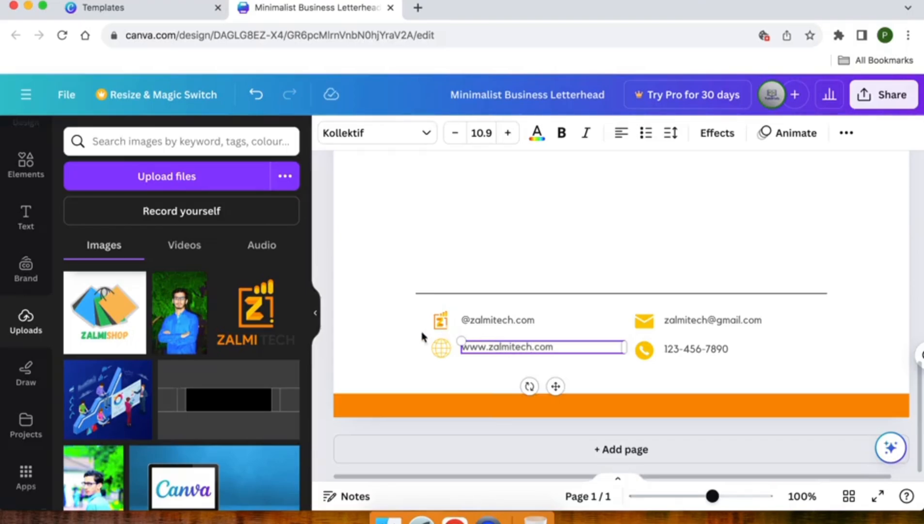
click(384, 339)
scroll(385, 338, up, 3)
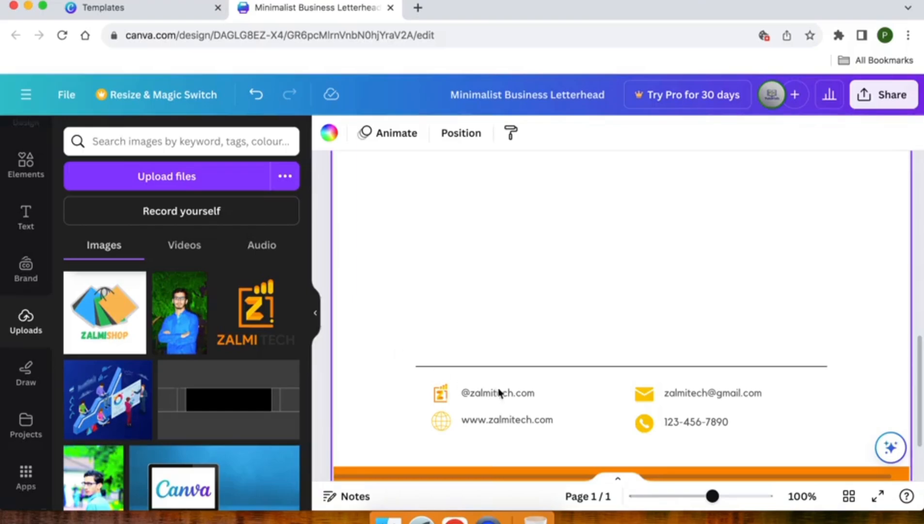
- Recolour the footer divider line above the contacts to the logo's dark grey
click(515, 367)
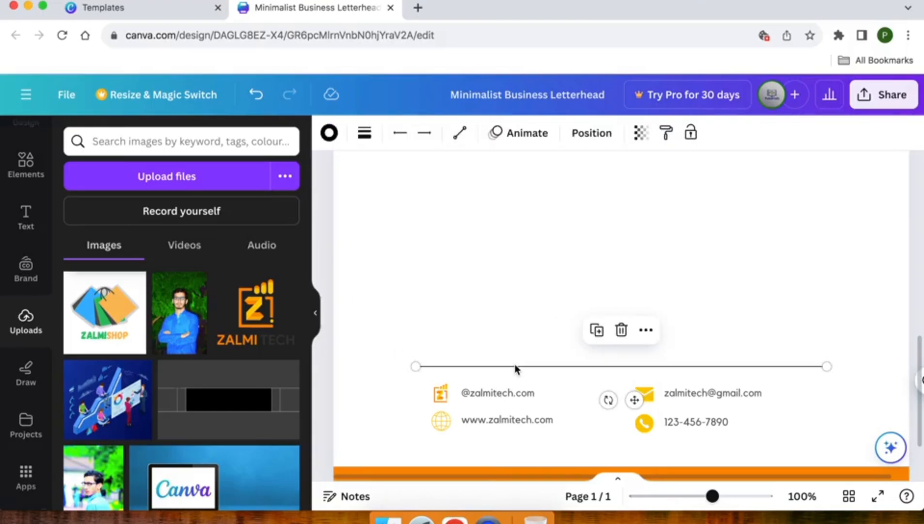
click(326, 136)
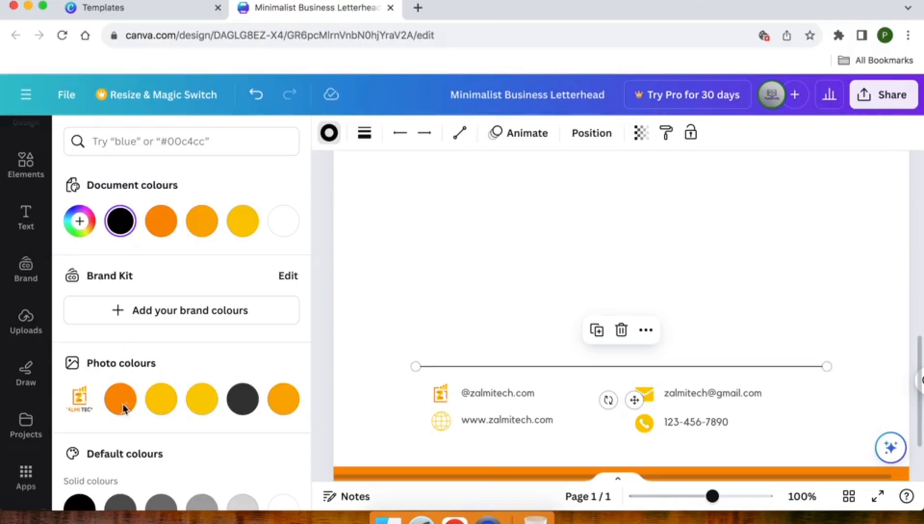
click(158, 408)
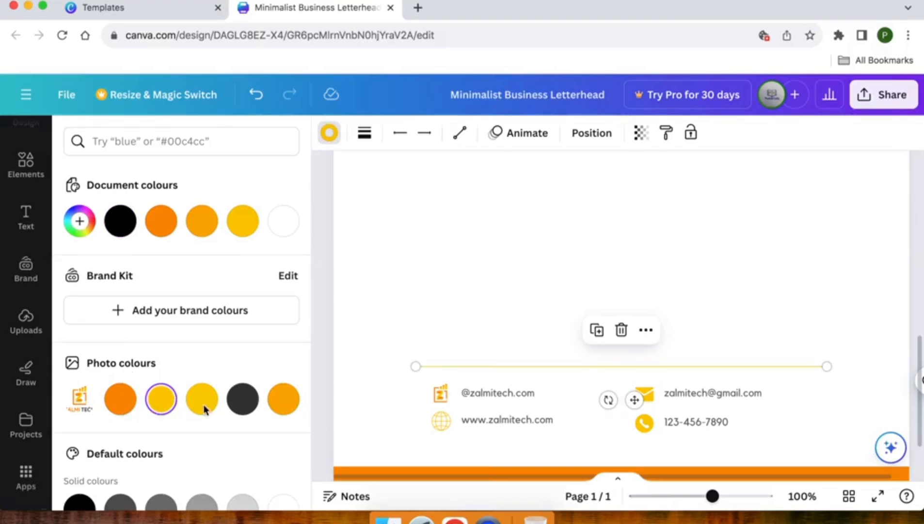
click(240, 402)
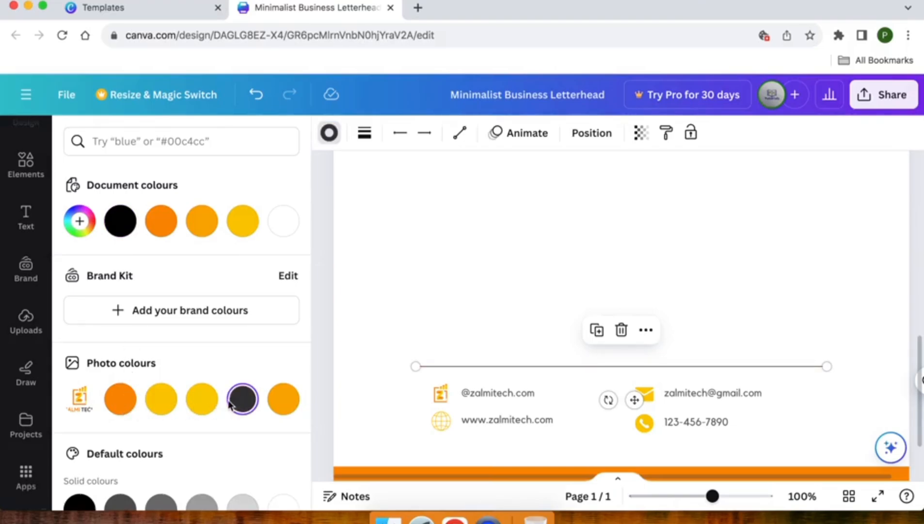
click(368, 347)
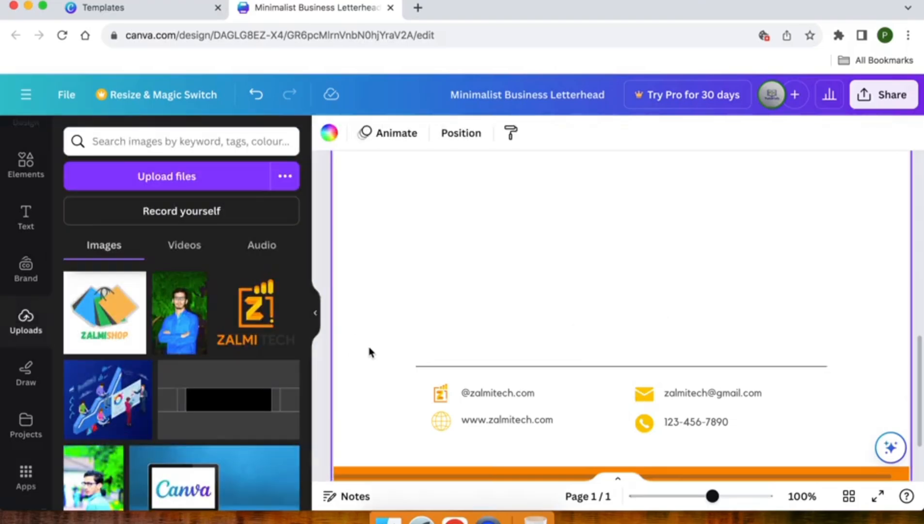
scroll(364, 359, down, 3)
scroll(365, 364, up, 5)
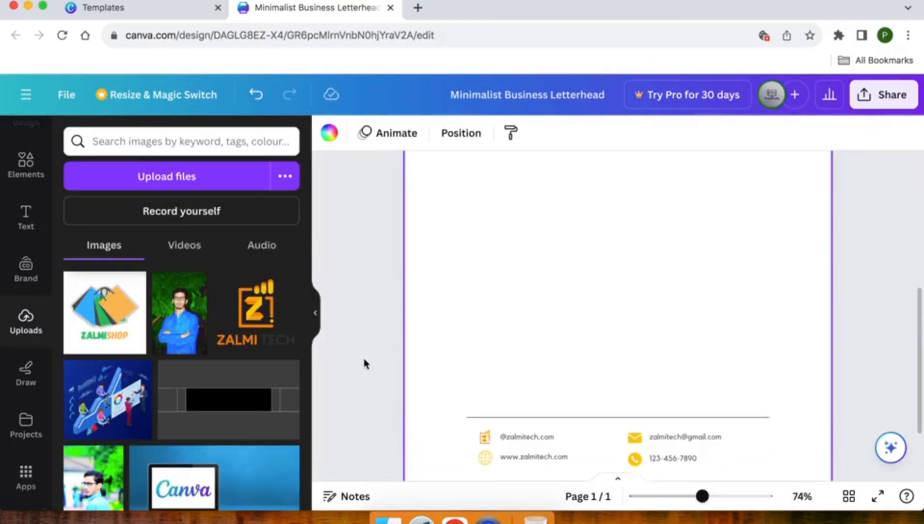
click(395, 290)
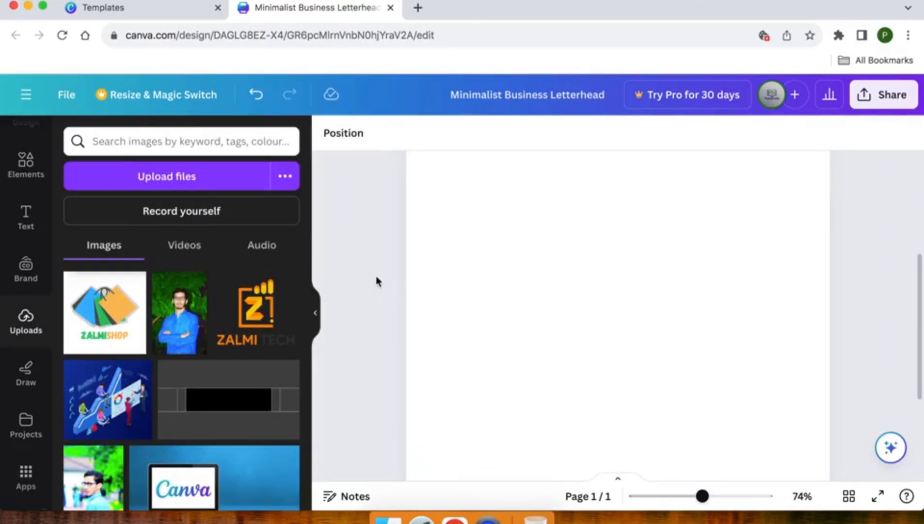
scroll(377, 277, down, 3)
scroll(377, 278, up, 3)
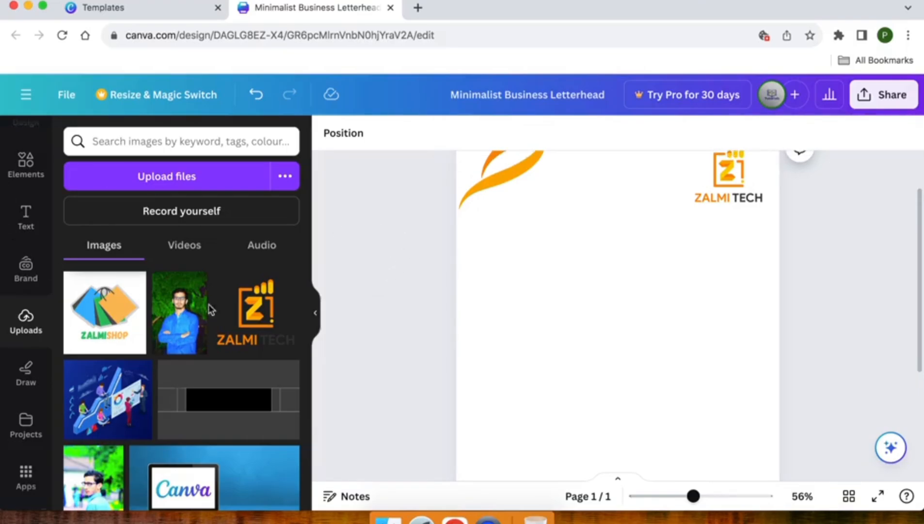
- Add the ZALMI TECH logo to the page and crop it down to the Z emblem without text
click(249, 316)
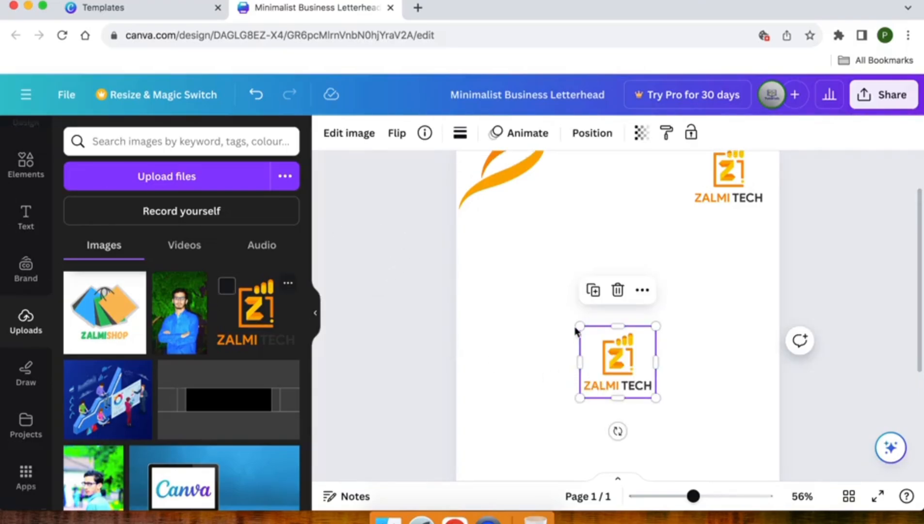
drag(581, 331, 489, 242)
drag(573, 398, 574, 356)
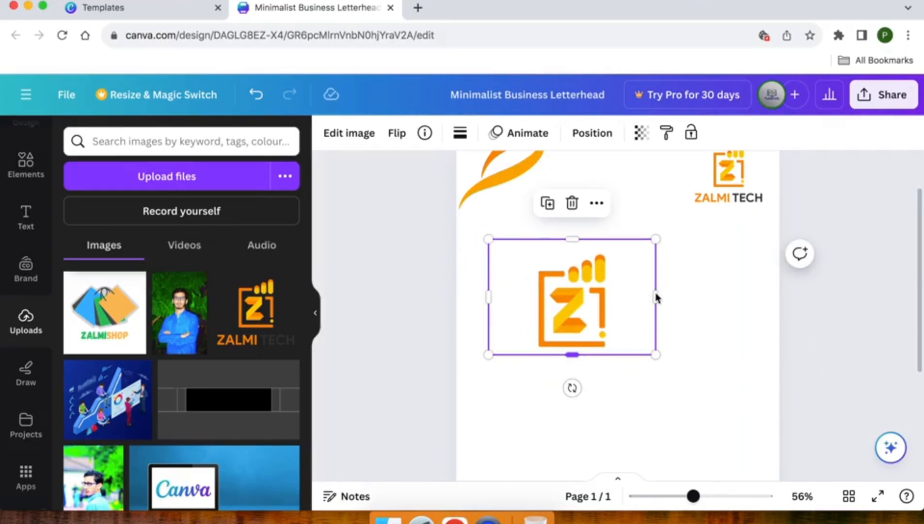
drag(656, 297, 615, 286)
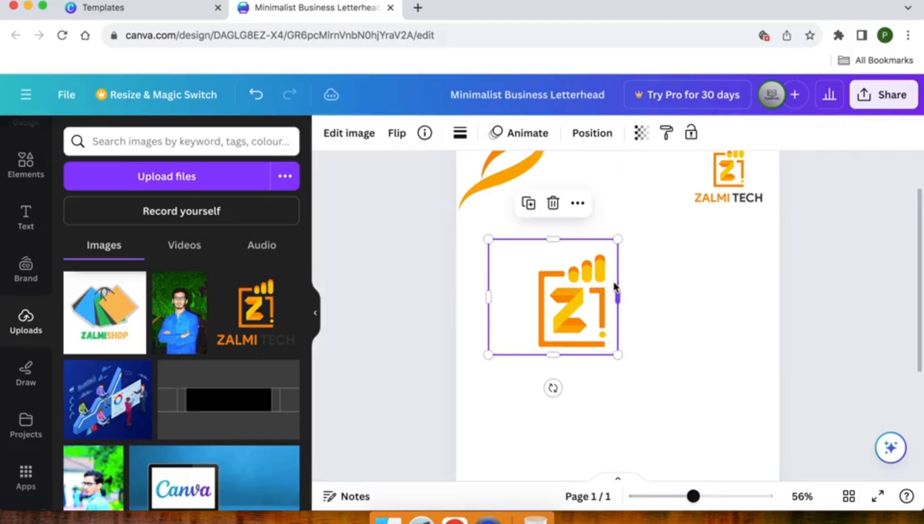
drag(491, 297, 534, 296)
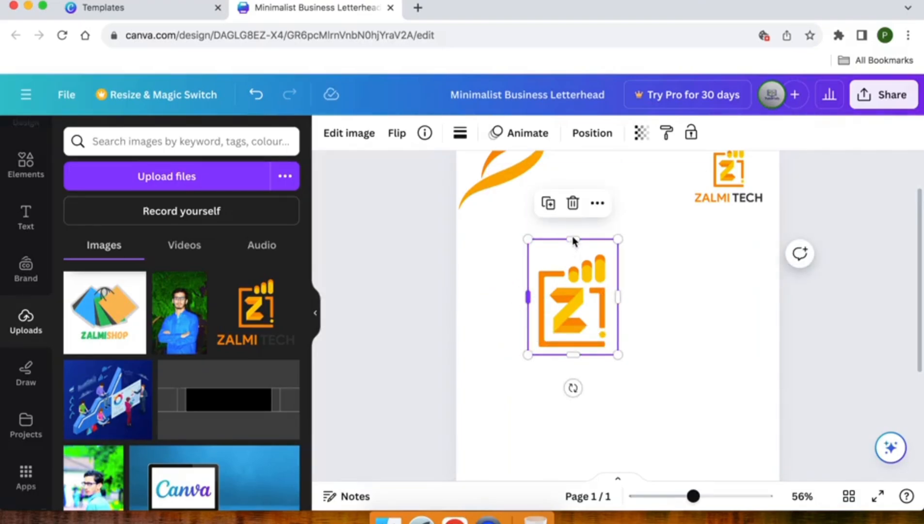
drag(573, 241, 574, 246)
- Enlarge the cropped emblem to about 11.8 × 14.04 cm and move it into the page middle
drag(586, 319, 620, 337)
drag(655, 268, 730, 181)
drag(651, 268, 630, 315)
scroll(631, 315, down, 3)
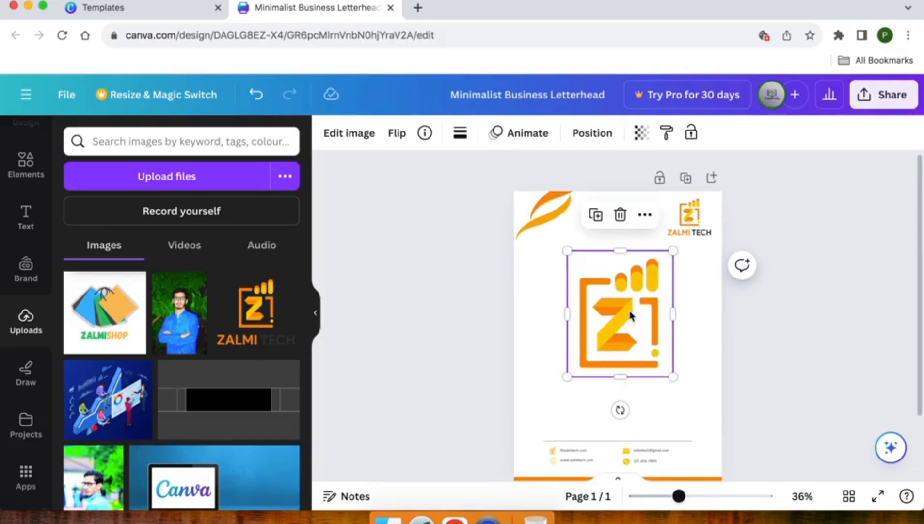
scroll(616, 316, down, 1)
drag(568, 361, 557, 373)
- Align the emblem to the page's middle and centre
click(593, 133)
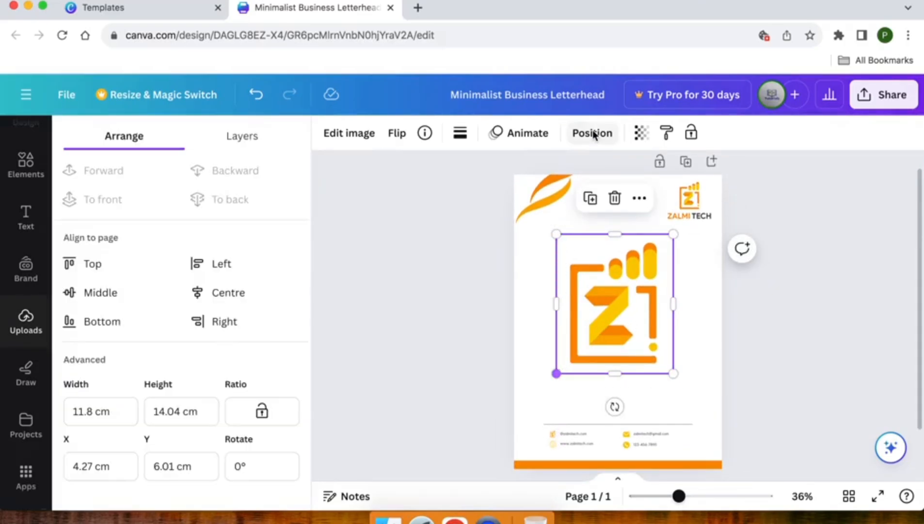
click(99, 296)
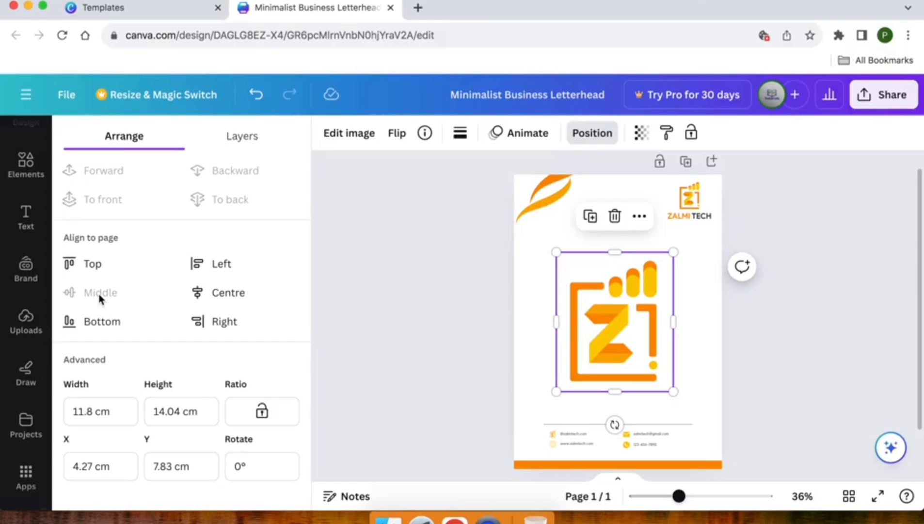
click(223, 291)
click(508, 296)
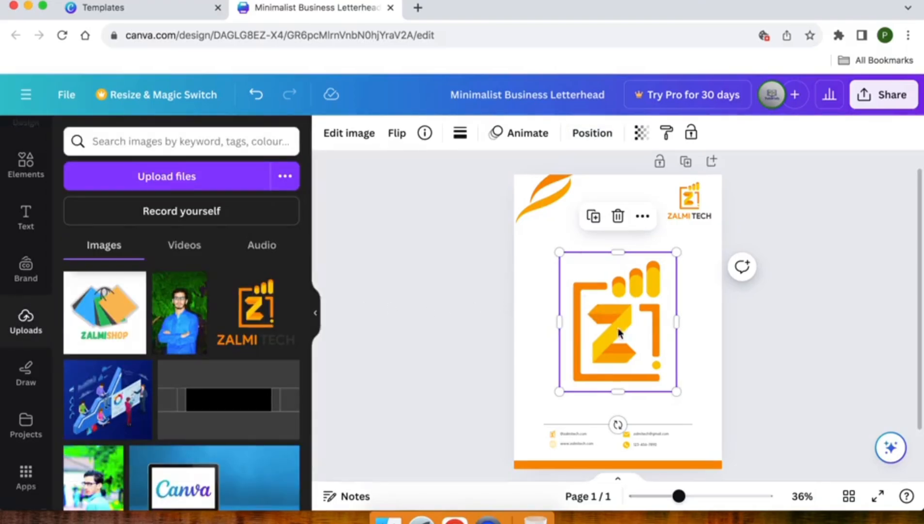
- Set the emblem's transparency to 20 so it becomes a faint watermark
click(640, 137)
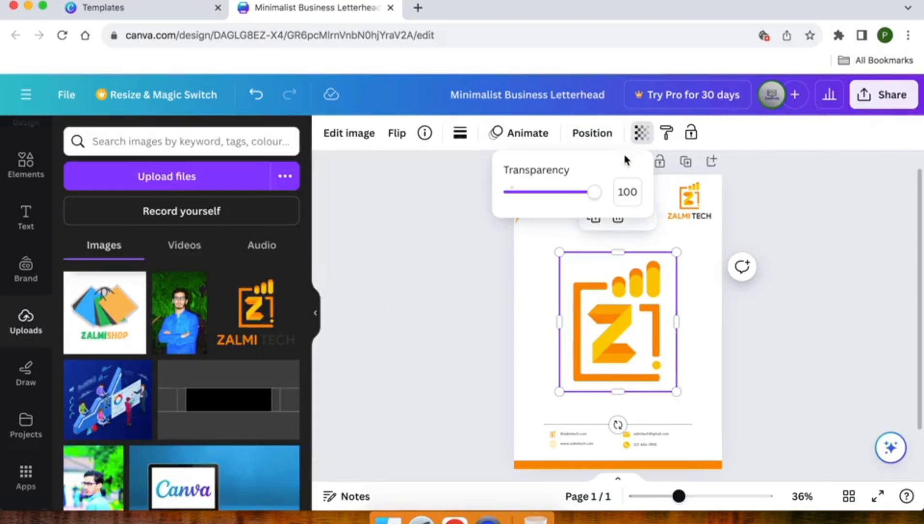
drag(595, 194, 530, 193)
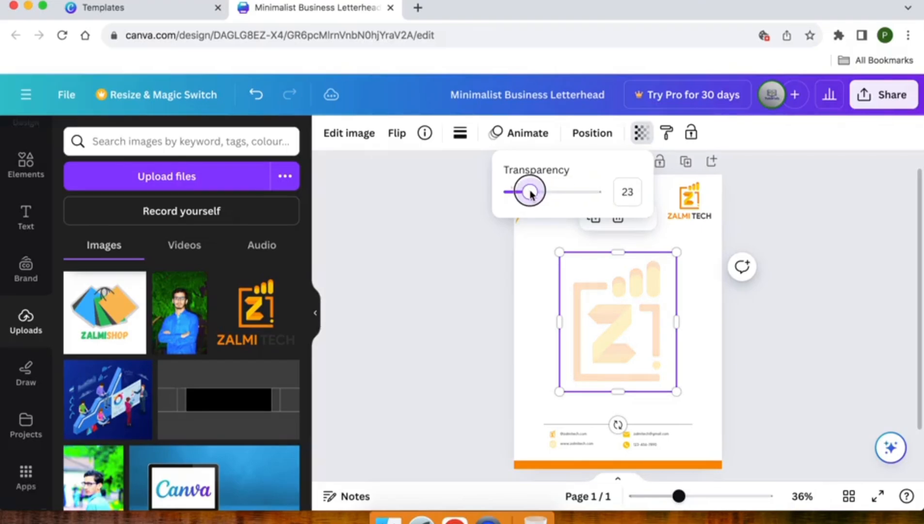
click(627, 192)
text(20)
key(Return)
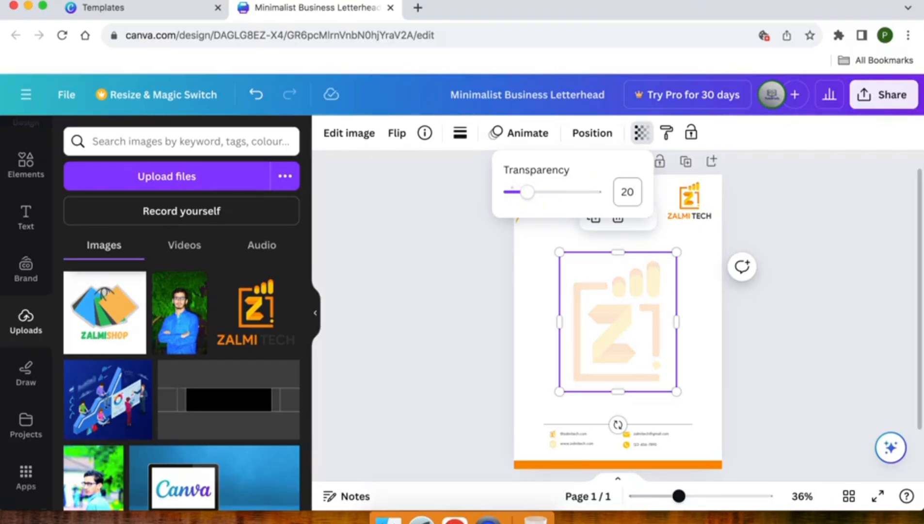
click(458, 273)
click(454, 274)
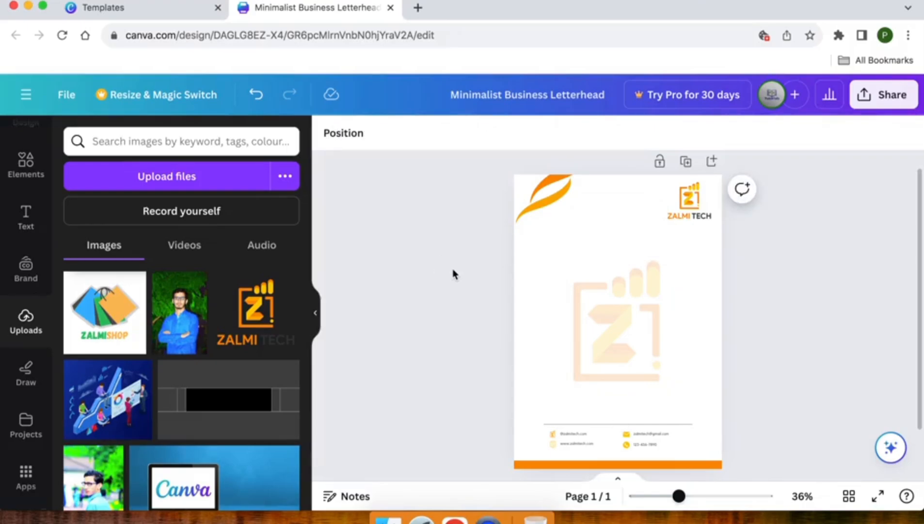
- Download the letterhead from Canva as a PNG file
scroll(490, 267, down, 1)
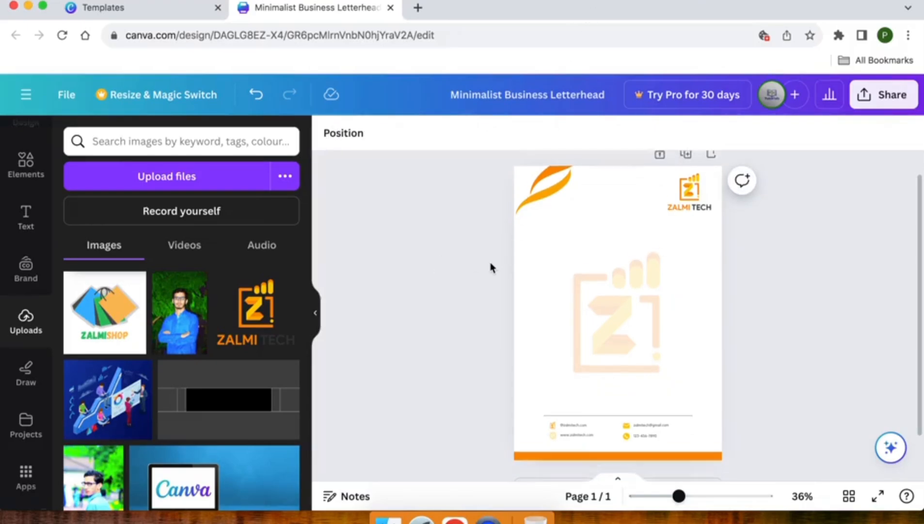
click(881, 94)
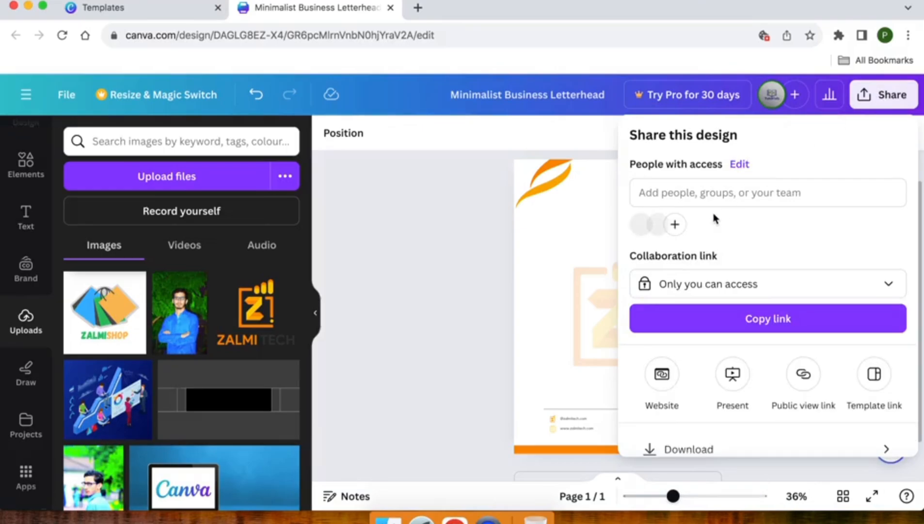
scroll(713, 216, down, 3)
click(696, 369)
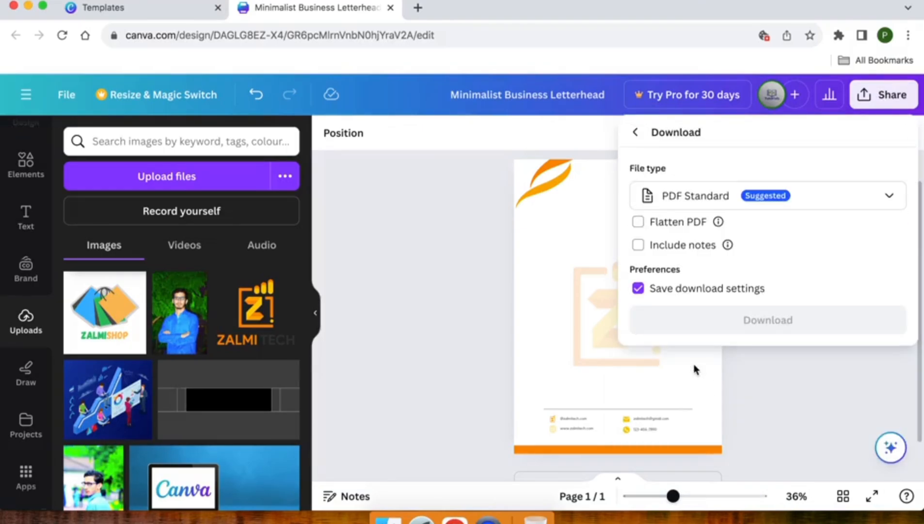
click(702, 207)
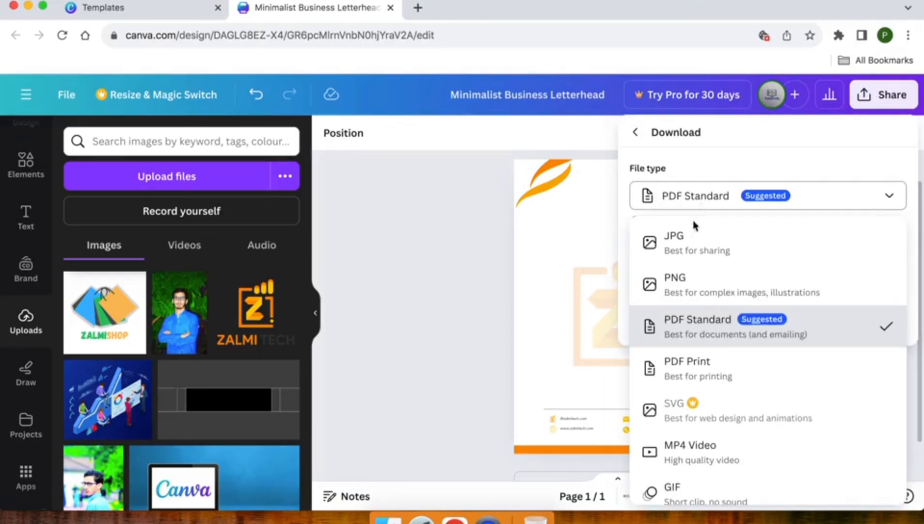
click(691, 282)
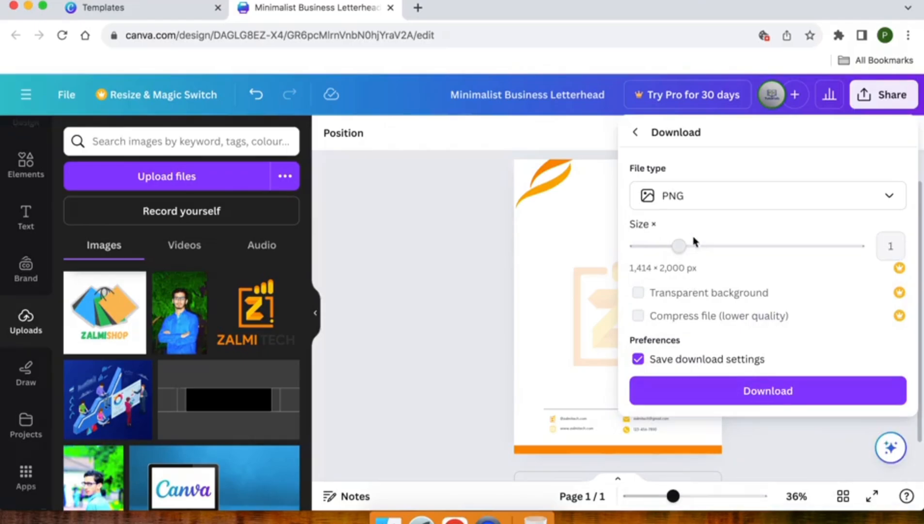
click(708, 205)
scroll(678, 393, down, 1)
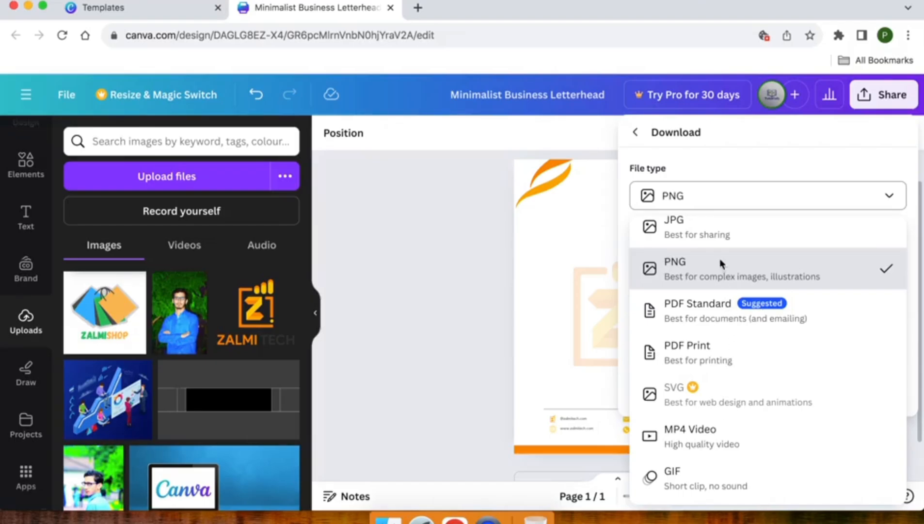
click(707, 208)
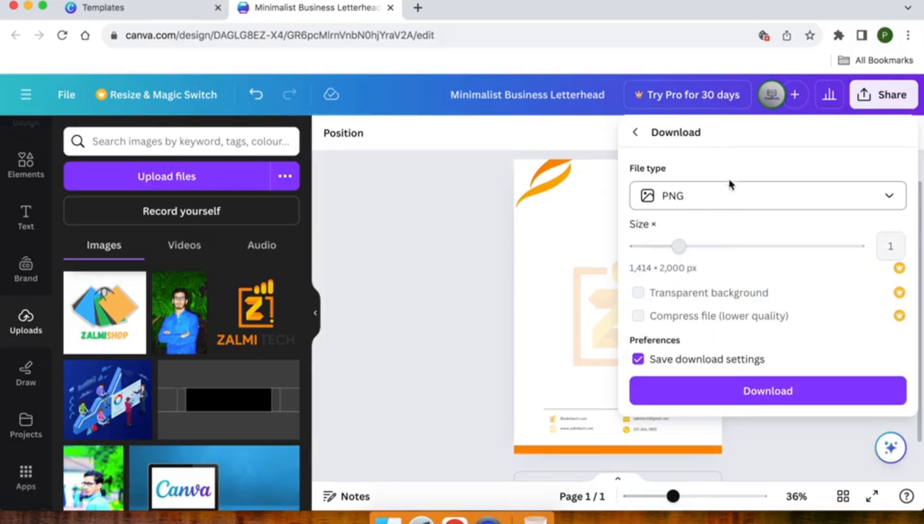
click(725, 381)
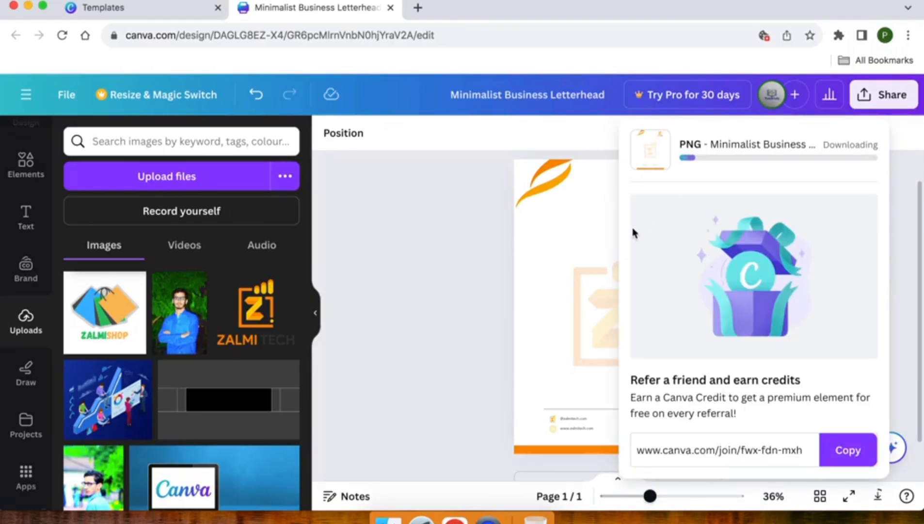
- Open Minimalist Business Letterhead.png from the Downloads folder via Chrome's downloads list
scroll(506, 260, up, 2)
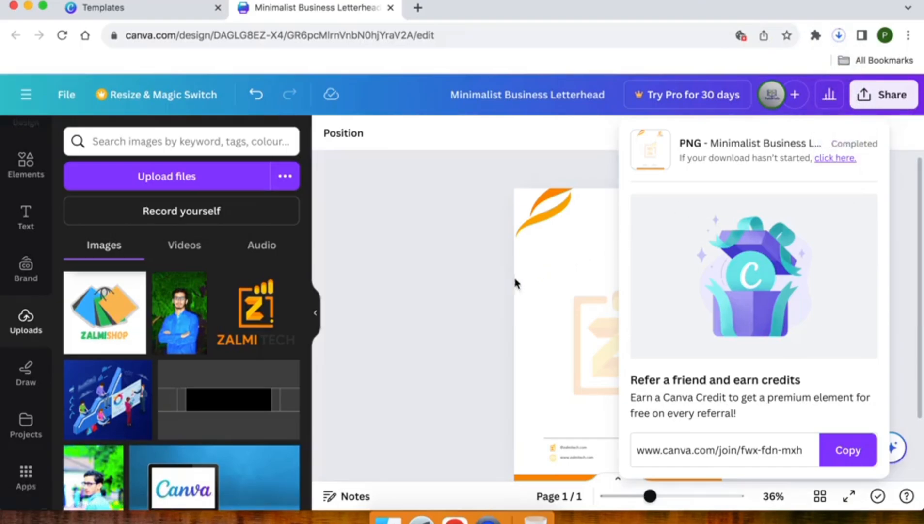
click(839, 34)
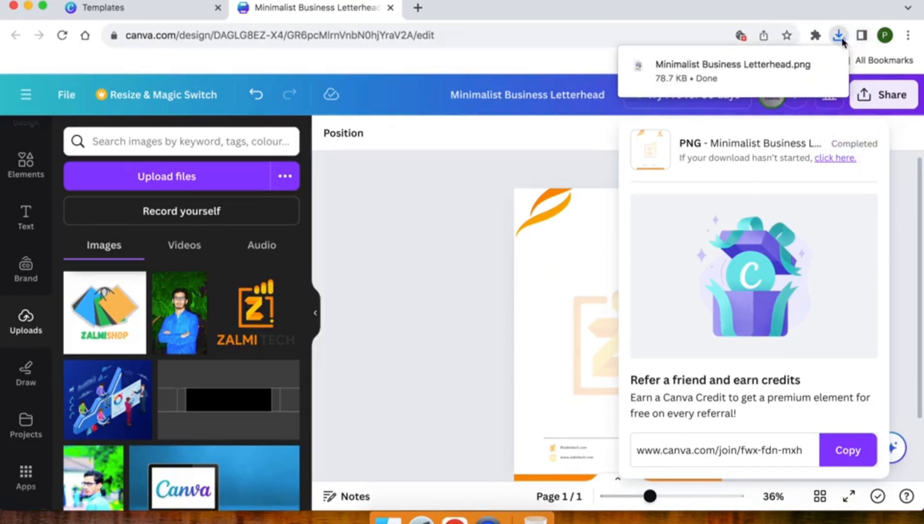
click(807, 68)
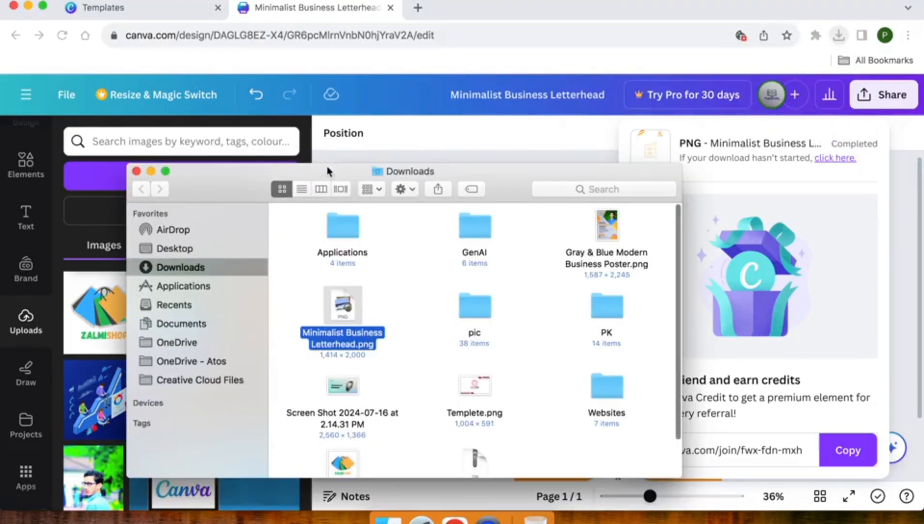
double_click(331, 307)
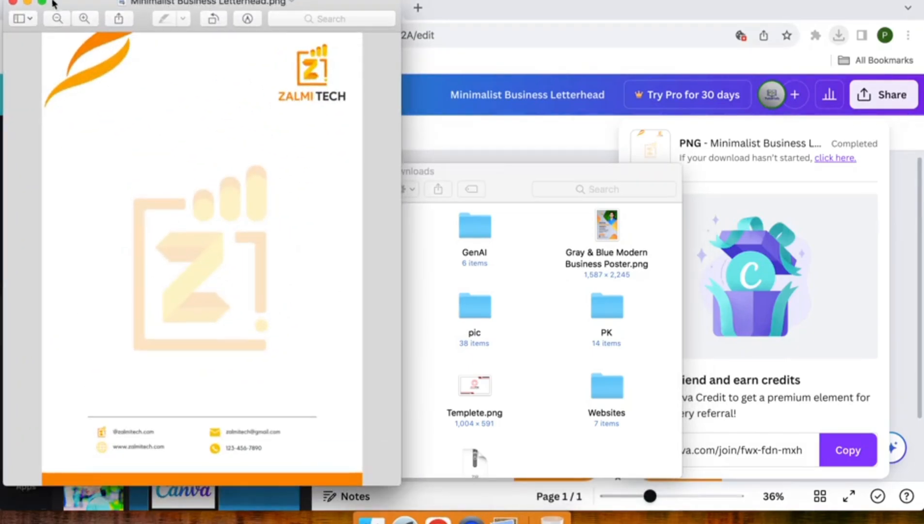
- View Minimalist Business Letterhead.png full screen in Preview
click(42, 3)
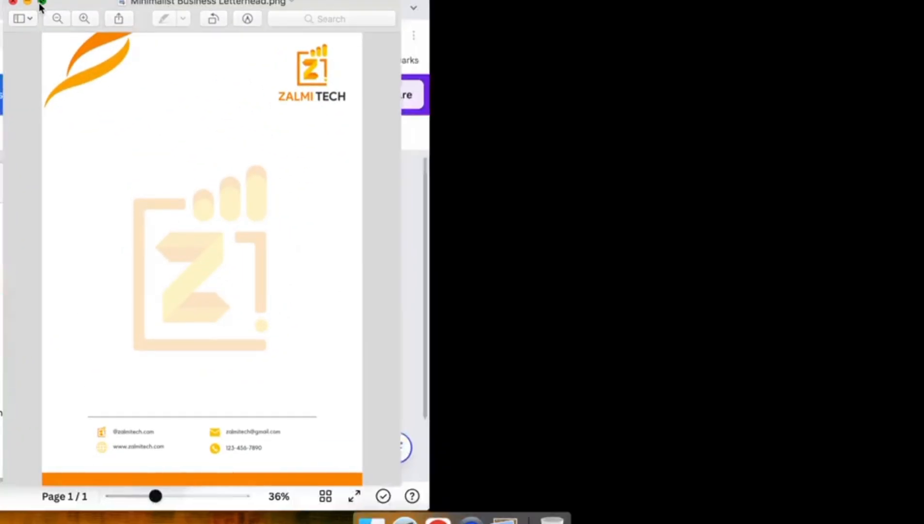